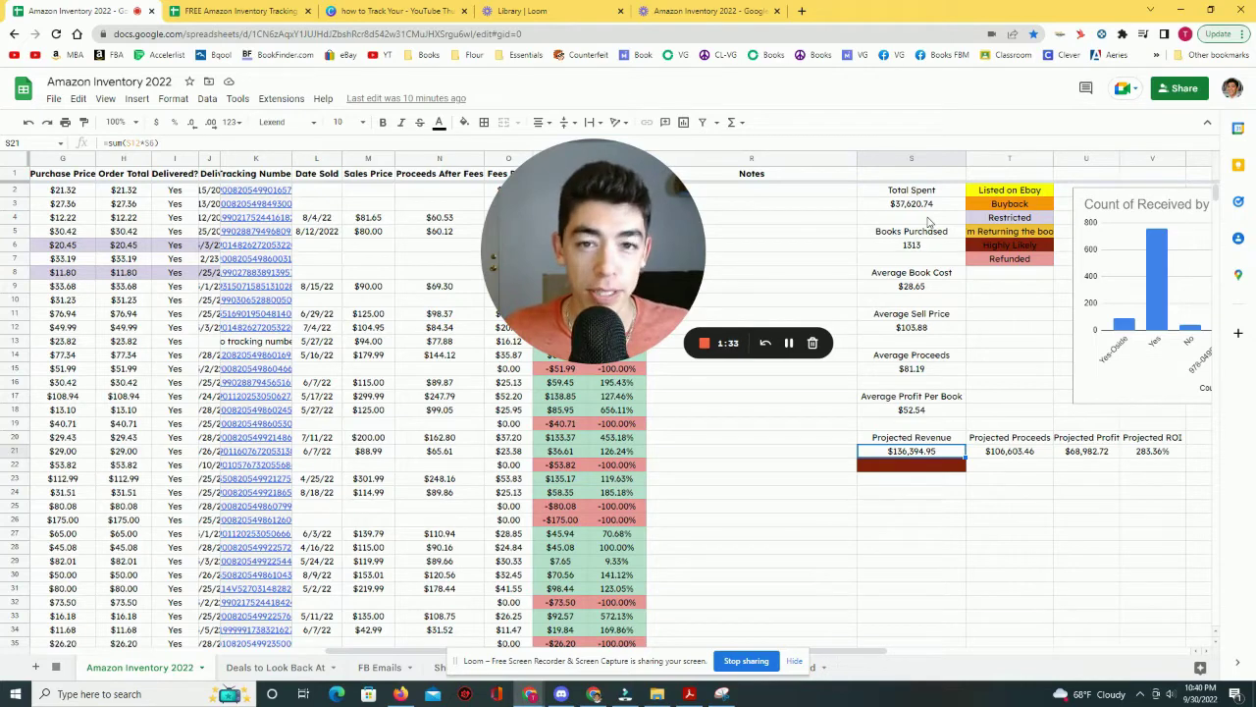
Step: Show the Total Spent formula in S3, then bring back the Canva 'Tracking Is Important' slide
key("ctrl+3")
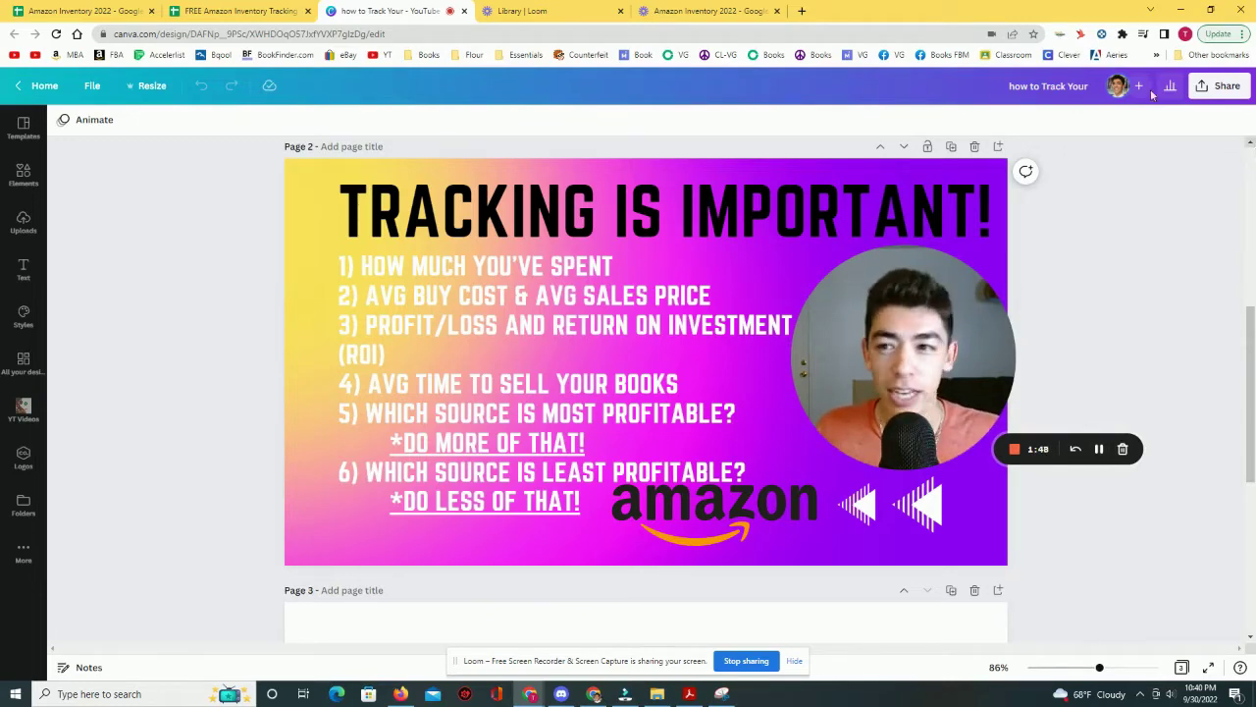
left_click(84, 11)
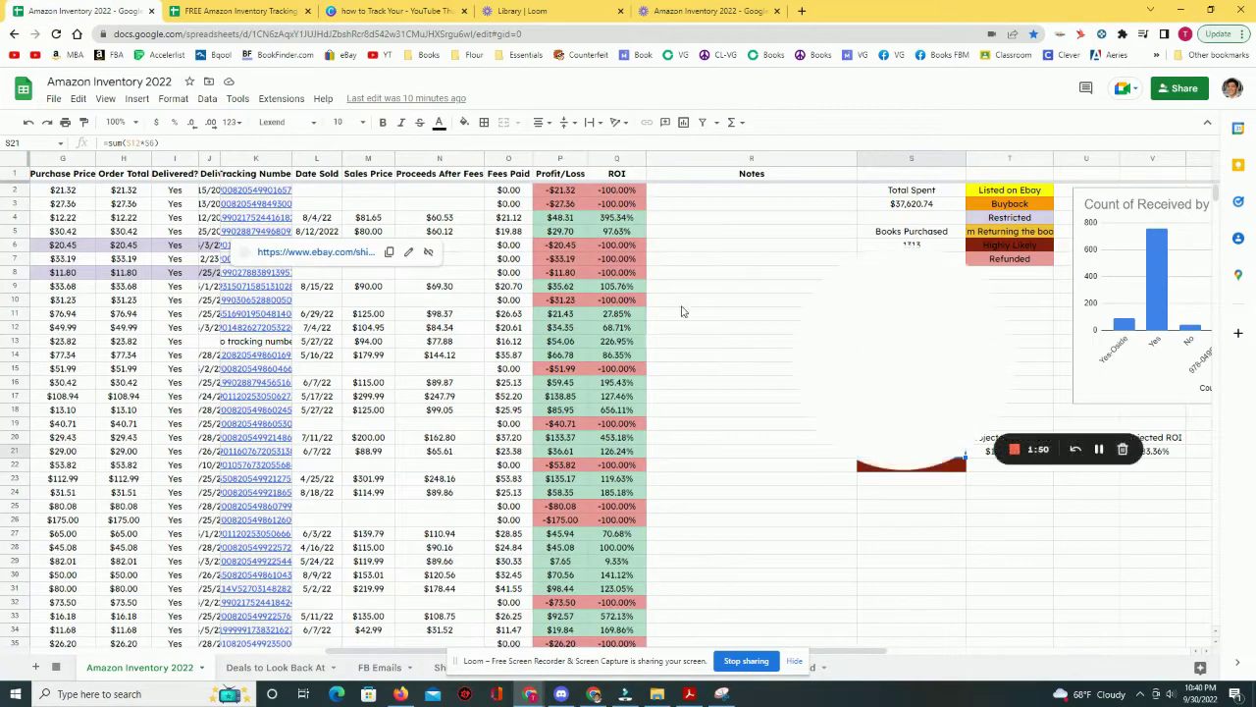
left_click_drag(875, 308, 623, 253)
left_click(908, 206)
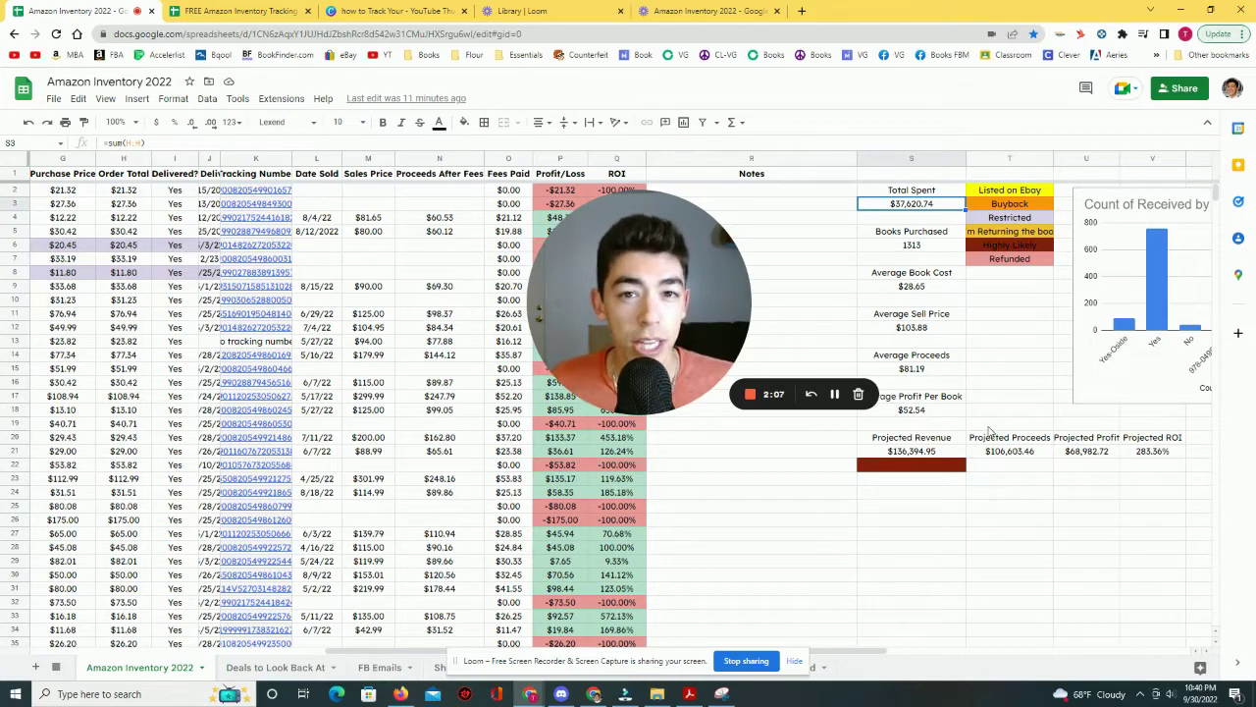
key("ctrl+3")
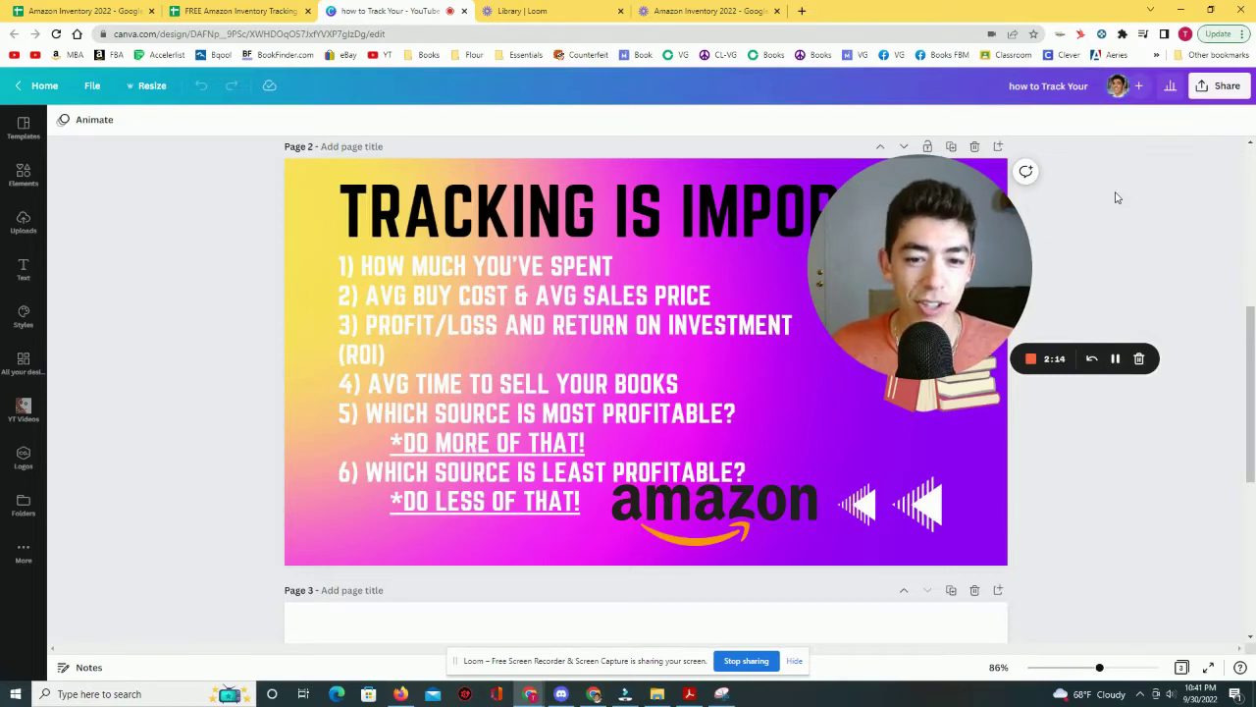
Step: Switch from the Canva slide back to the Amazon Inventory 2022 spreadsheet
key("ctrl+shift+Tab")
key("ctrl+shift+Tab")
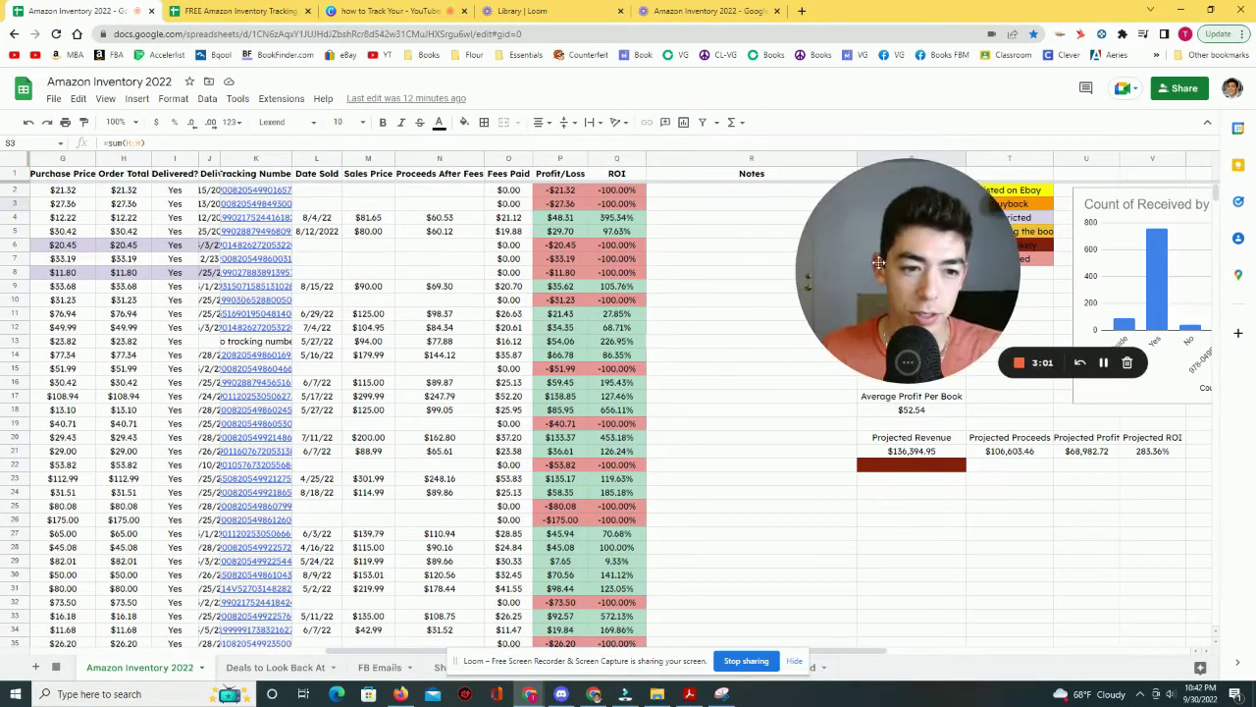
scroll(420, 581, "left", 5)
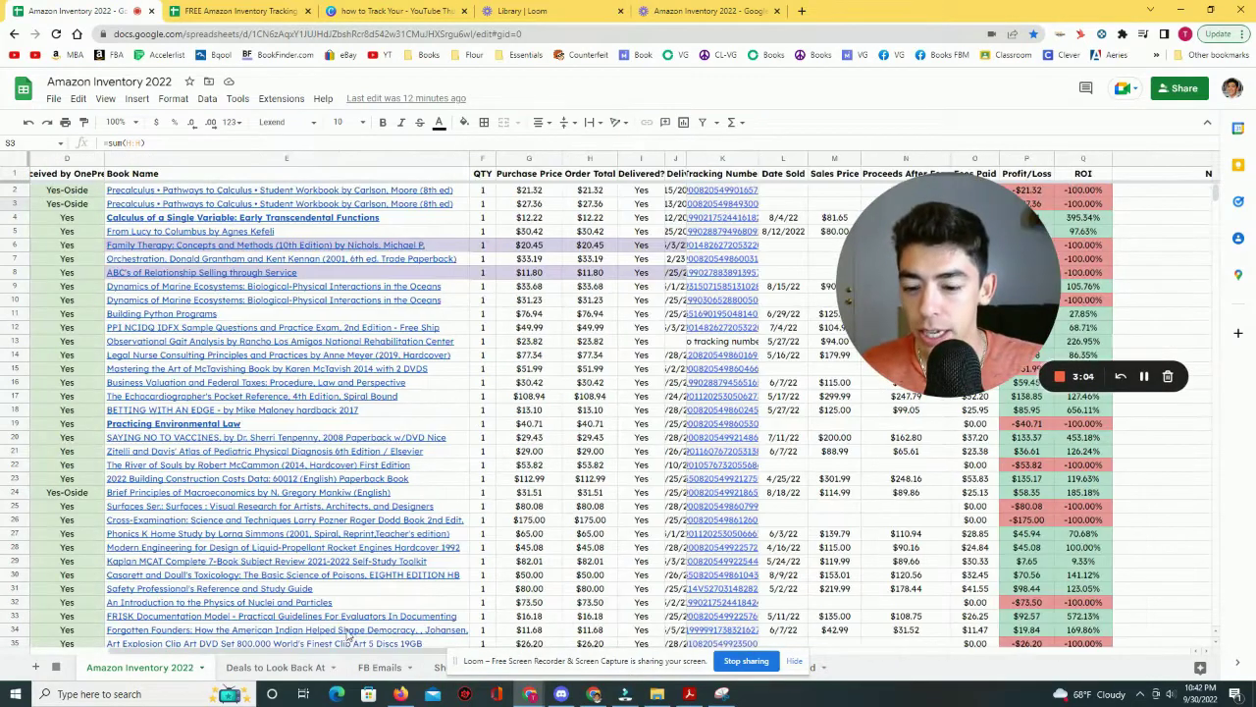
scroll(420, 581, "left", 3)
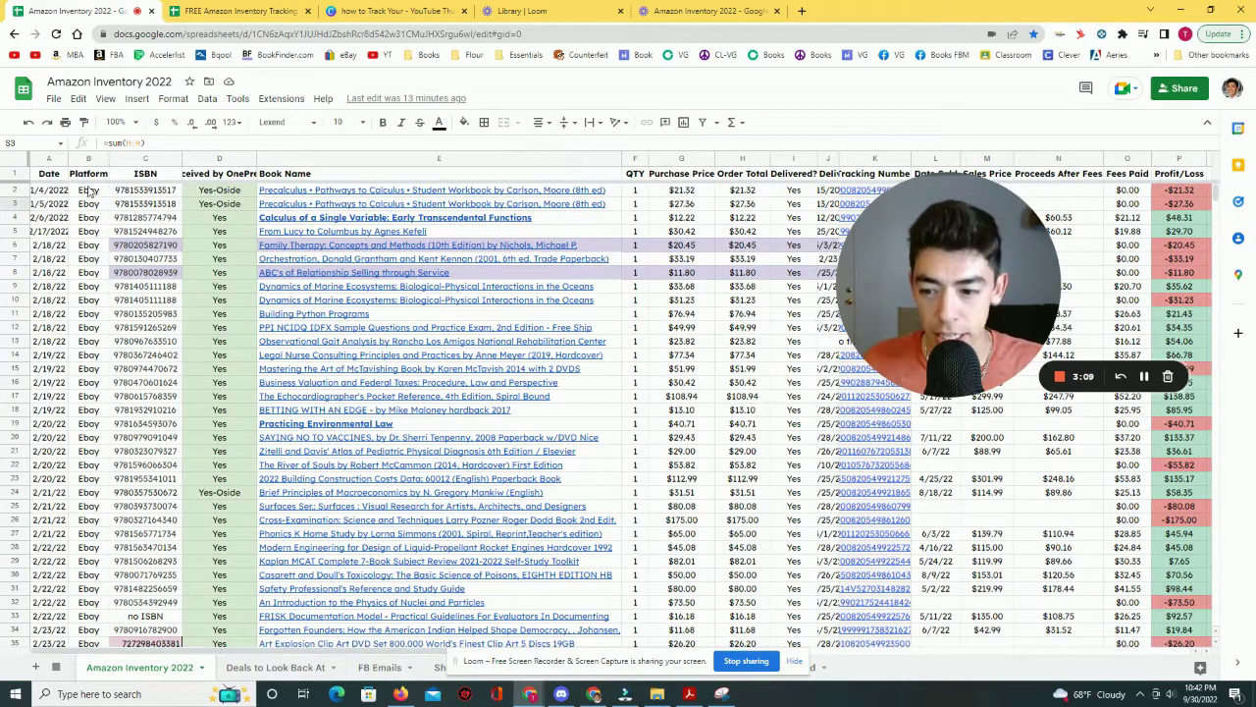
left_click(157, 191)
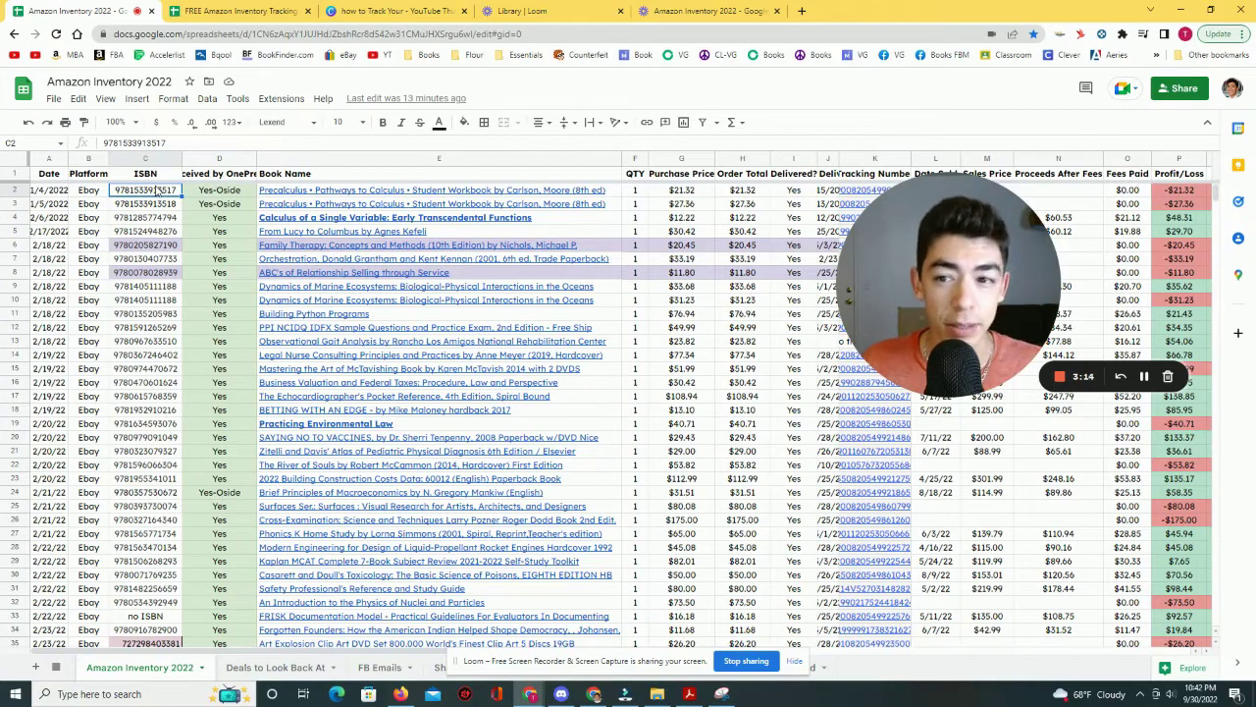
left_click(210, 177)
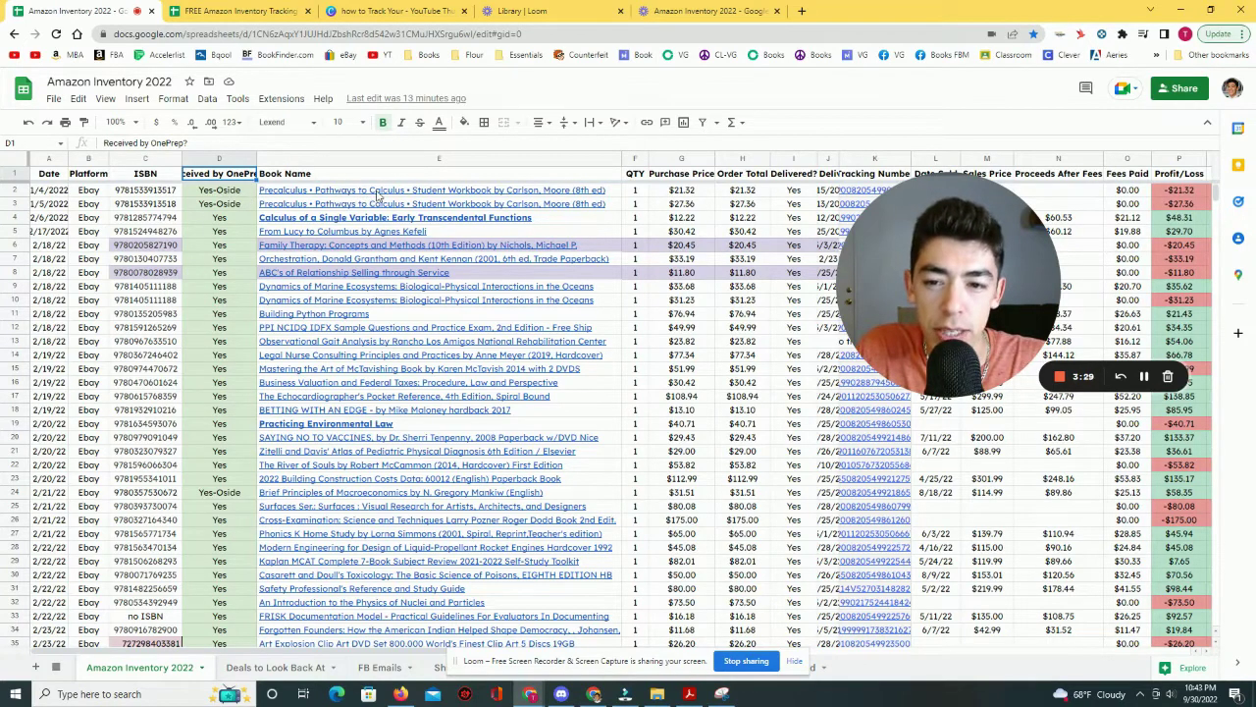
mouse_move(381, 194)
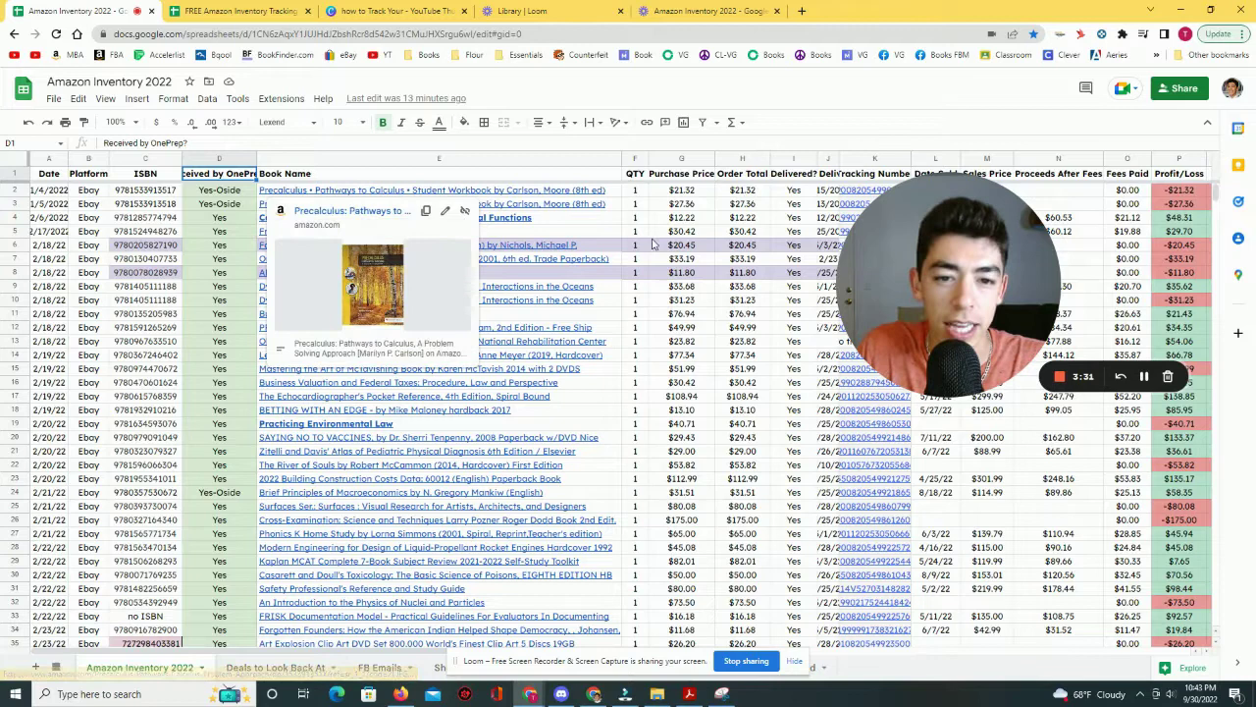
left_click(639, 193)
scroll(383, 648, "right", 3)
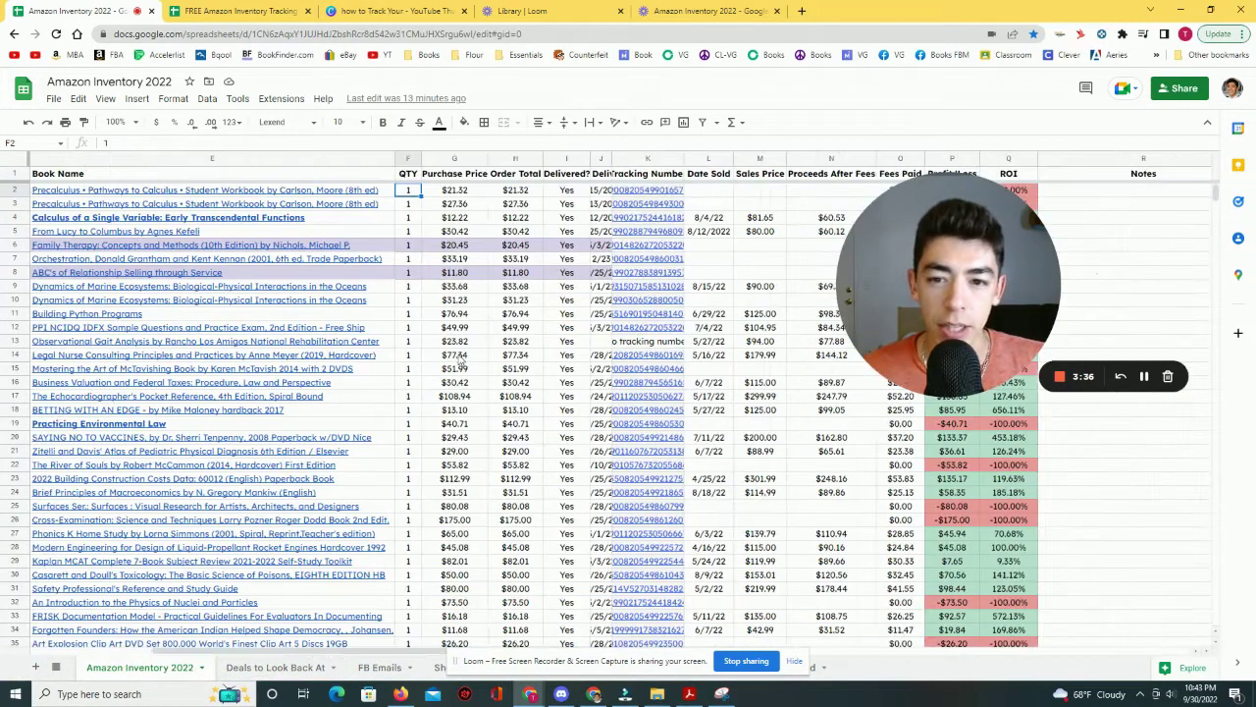
left_click(522, 193)
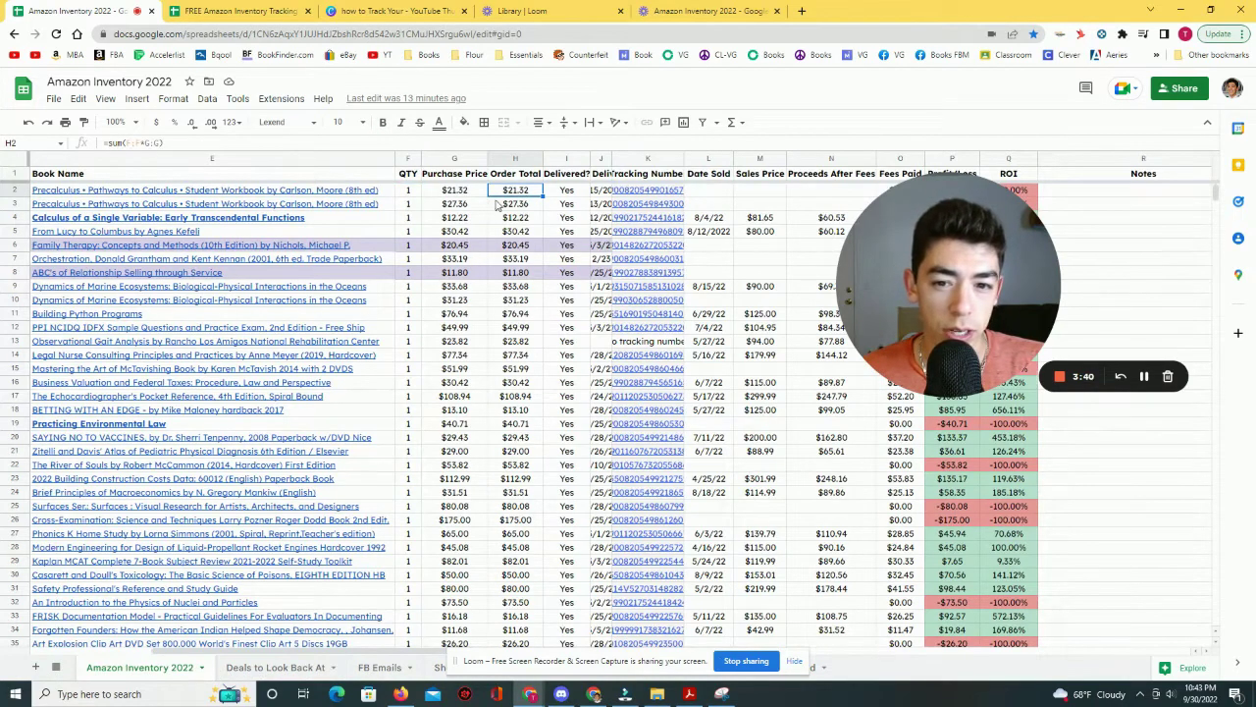
left_click(569, 194)
left_click(609, 193)
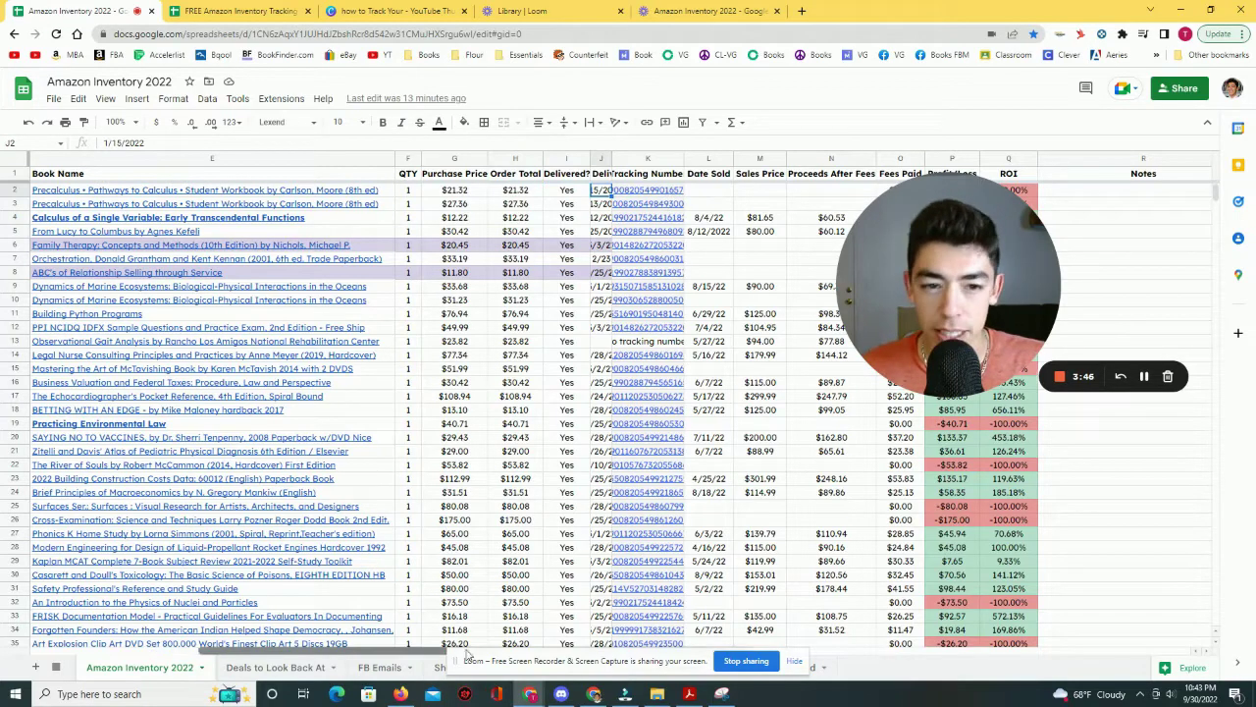
left_click_drag(468, 654, 613, 652)
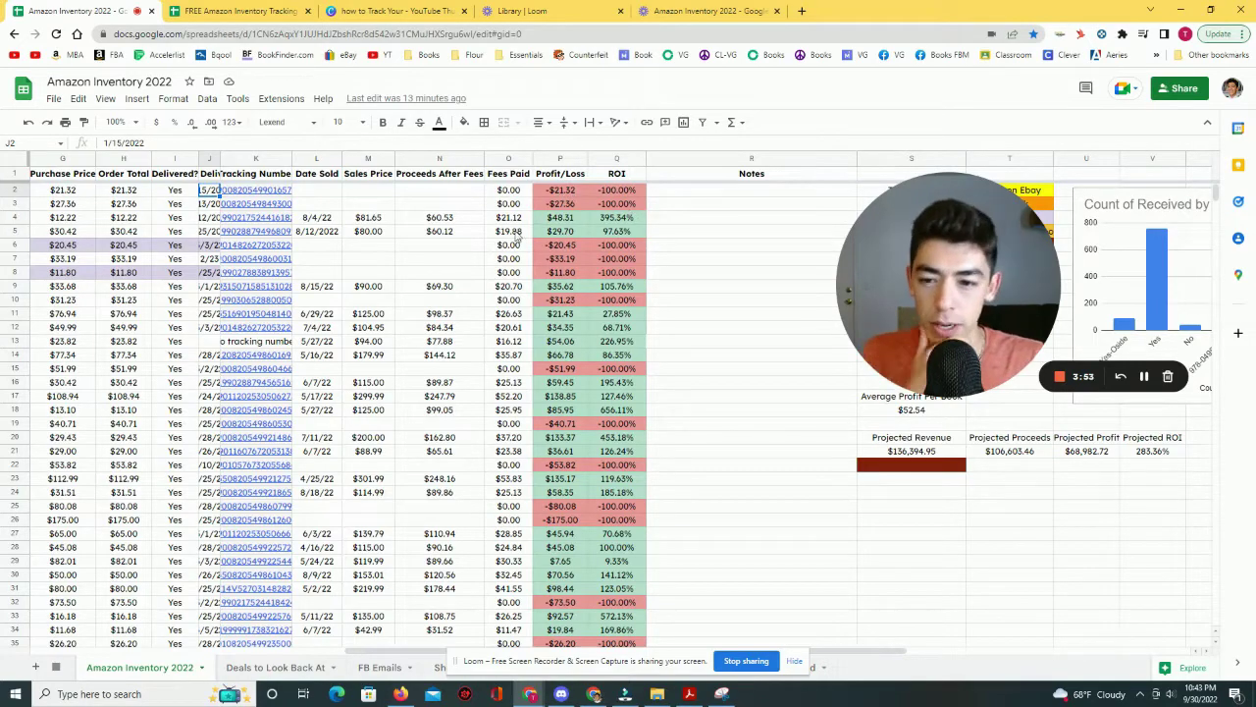
Step: Scroll to the sales columns and inspect row 5's Proceeds After Fees, Profit/Loss and ROI formulas
left_click_drag(402, 651, 20, 601)
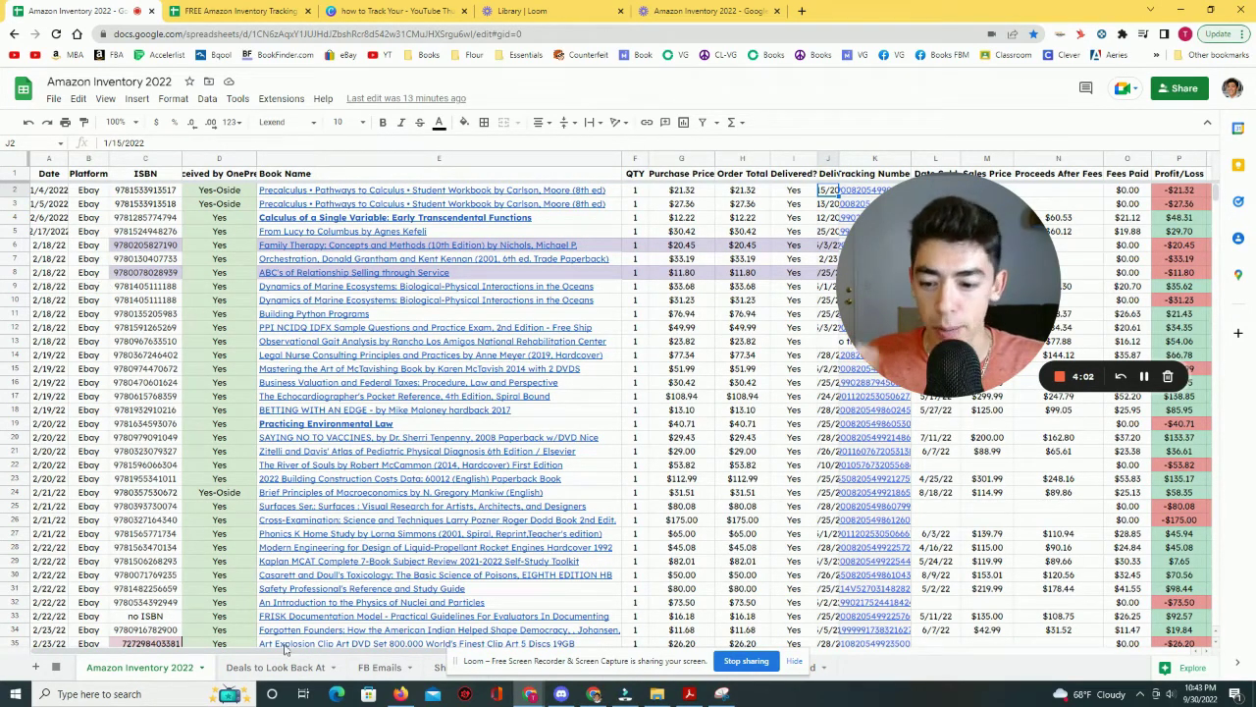
left_click_drag(288, 652, 488, 655)
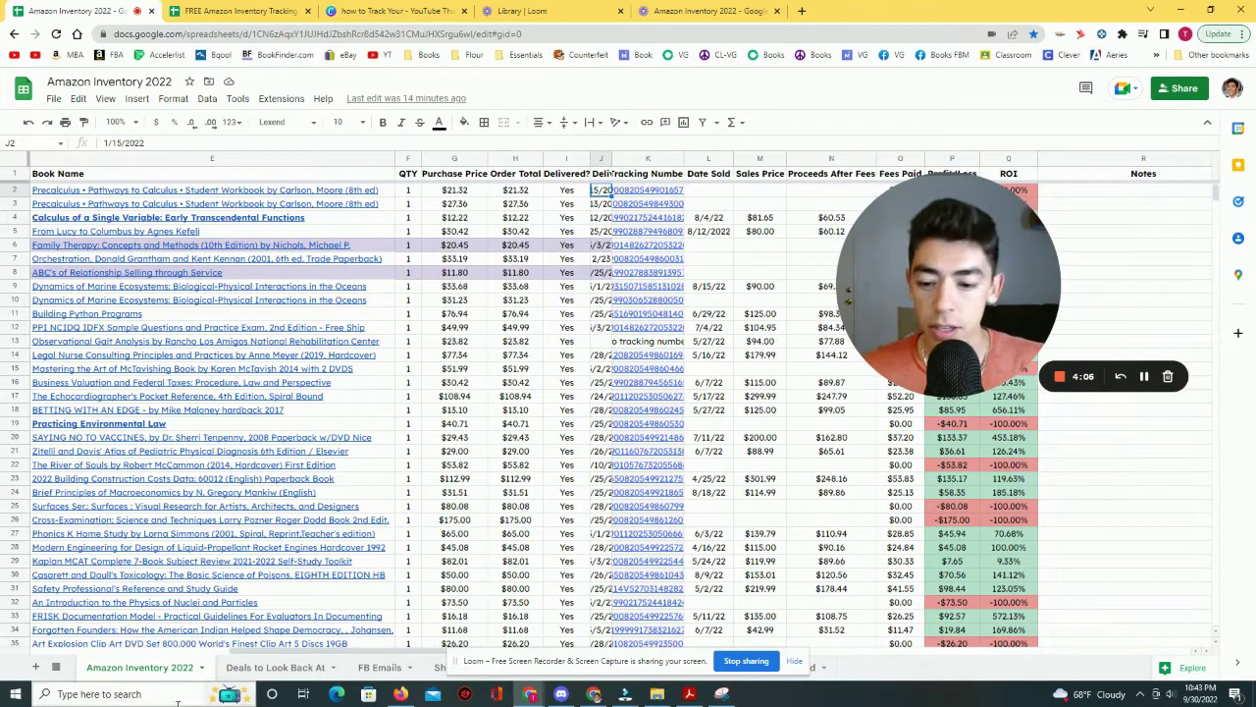
left_click_drag(270, 655, 390, 655)
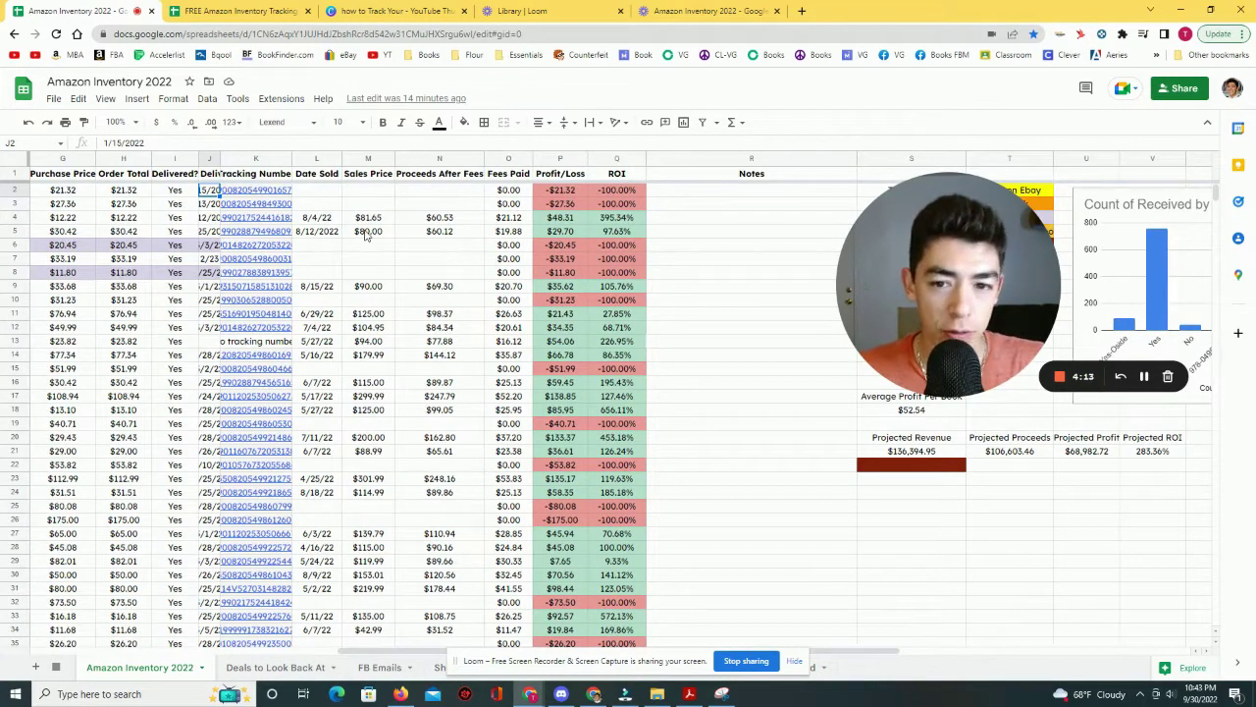
left_click(444, 235)
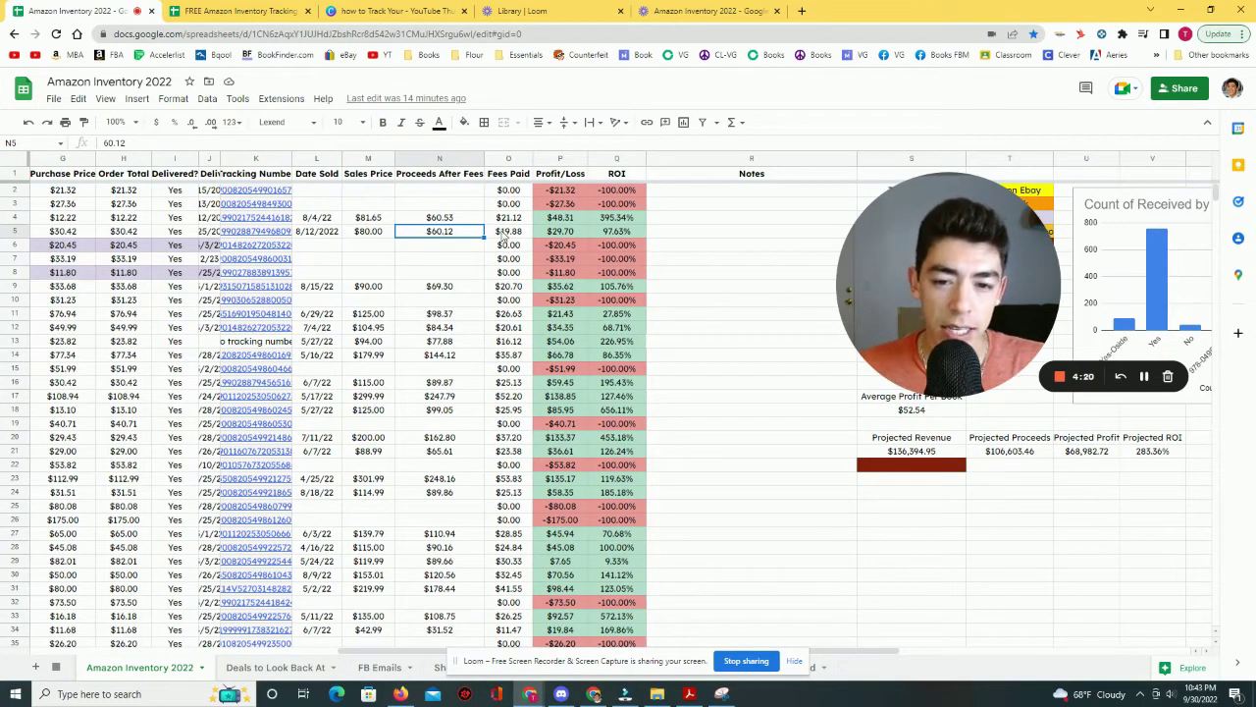
left_click(555, 236)
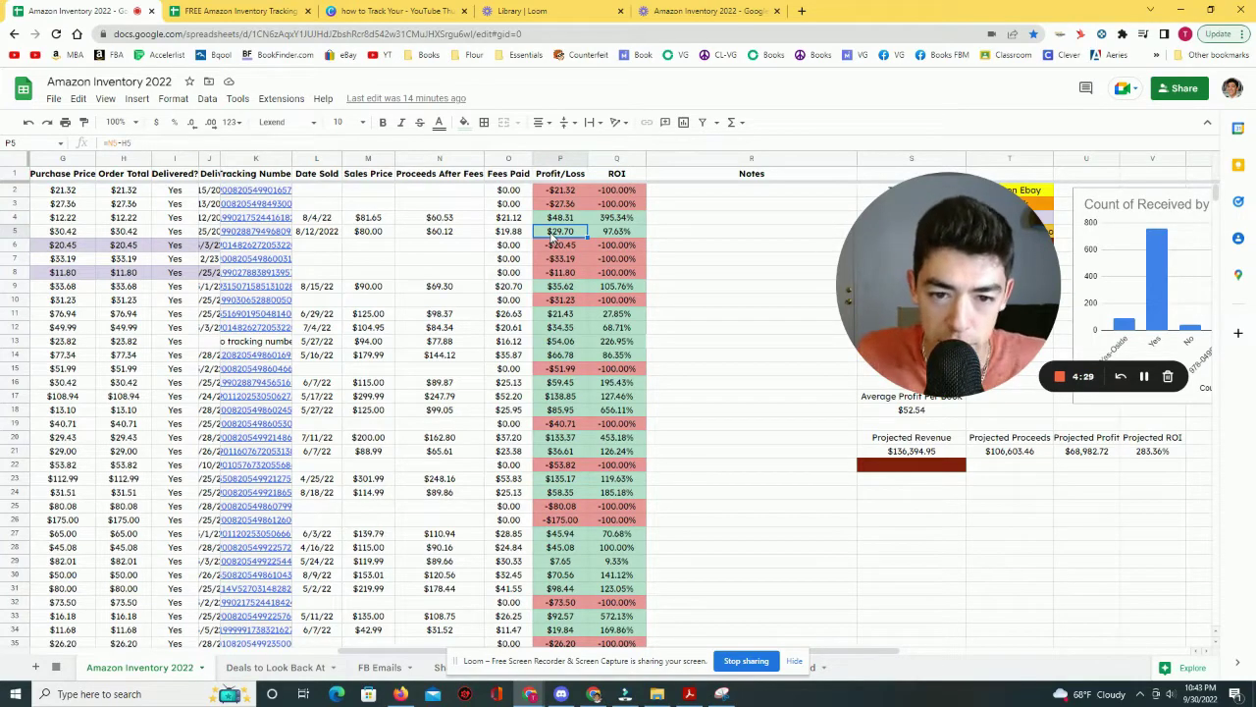
left_click(603, 234)
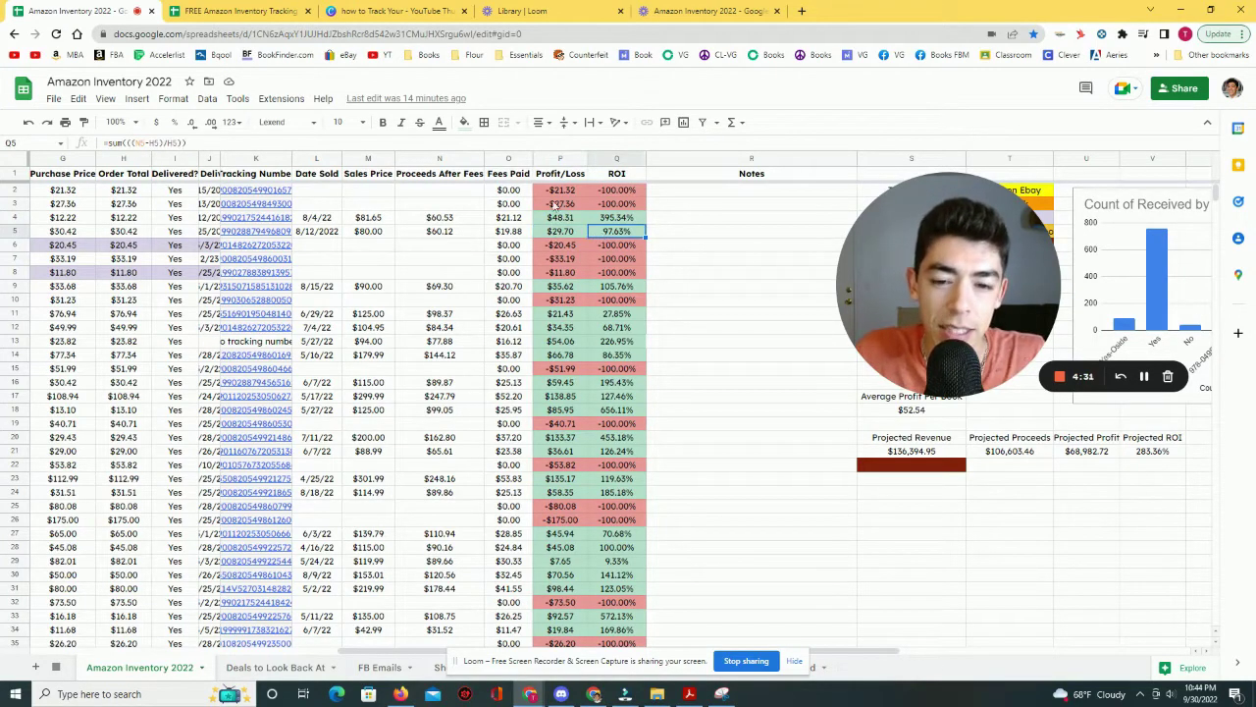
Step: Compare the Profit/Loss formulas in rows 6 and 3, then scroll further right
left_click(555, 265)
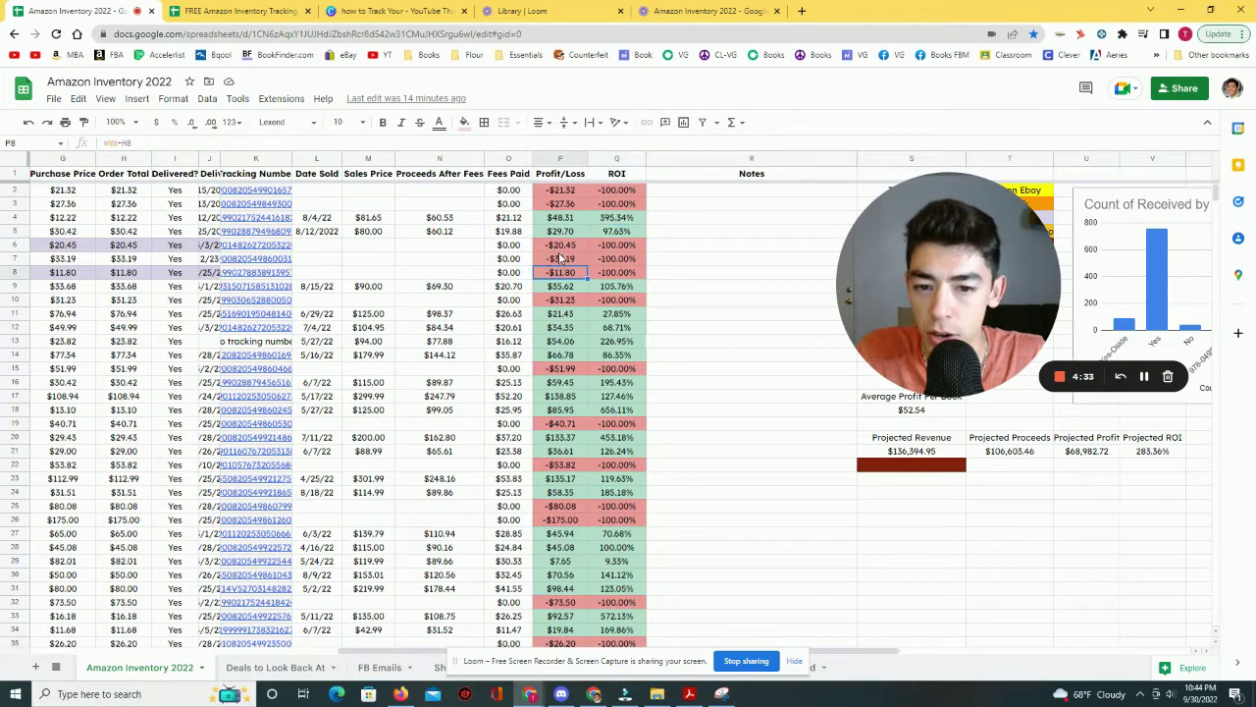
left_click(559, 245)
left_click(566, 204)
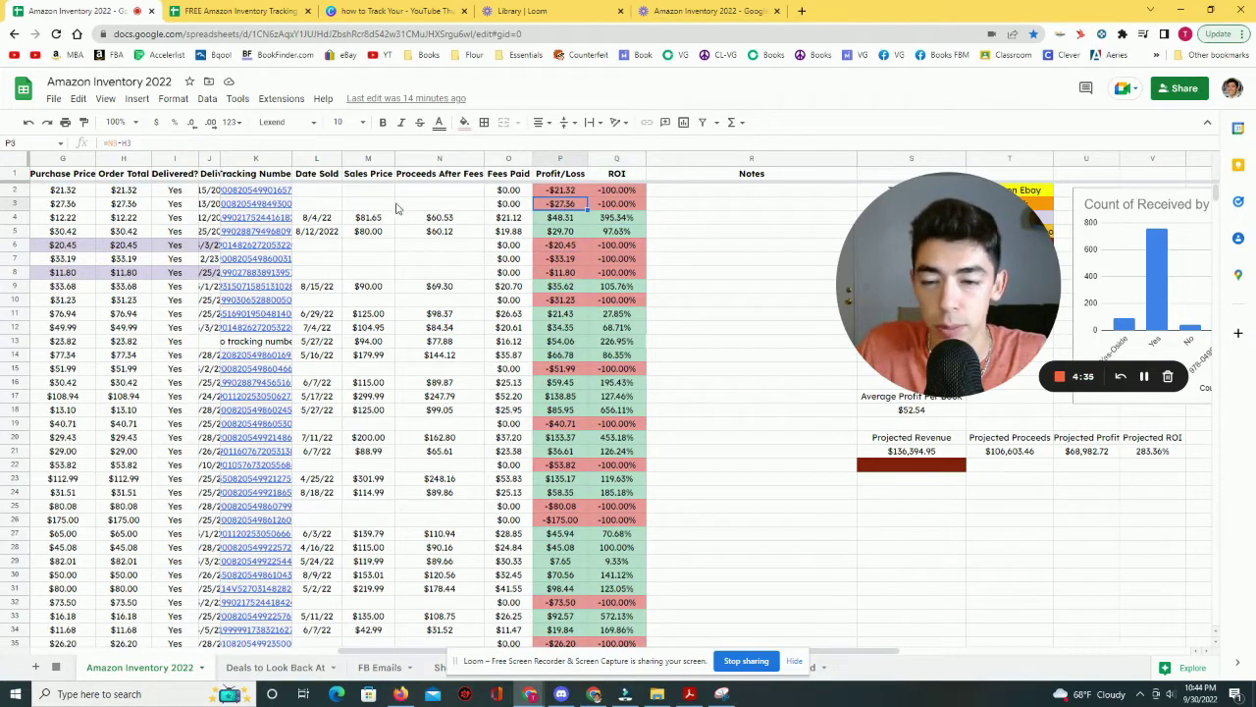
left_click_drag(393, 650, 226, 651)
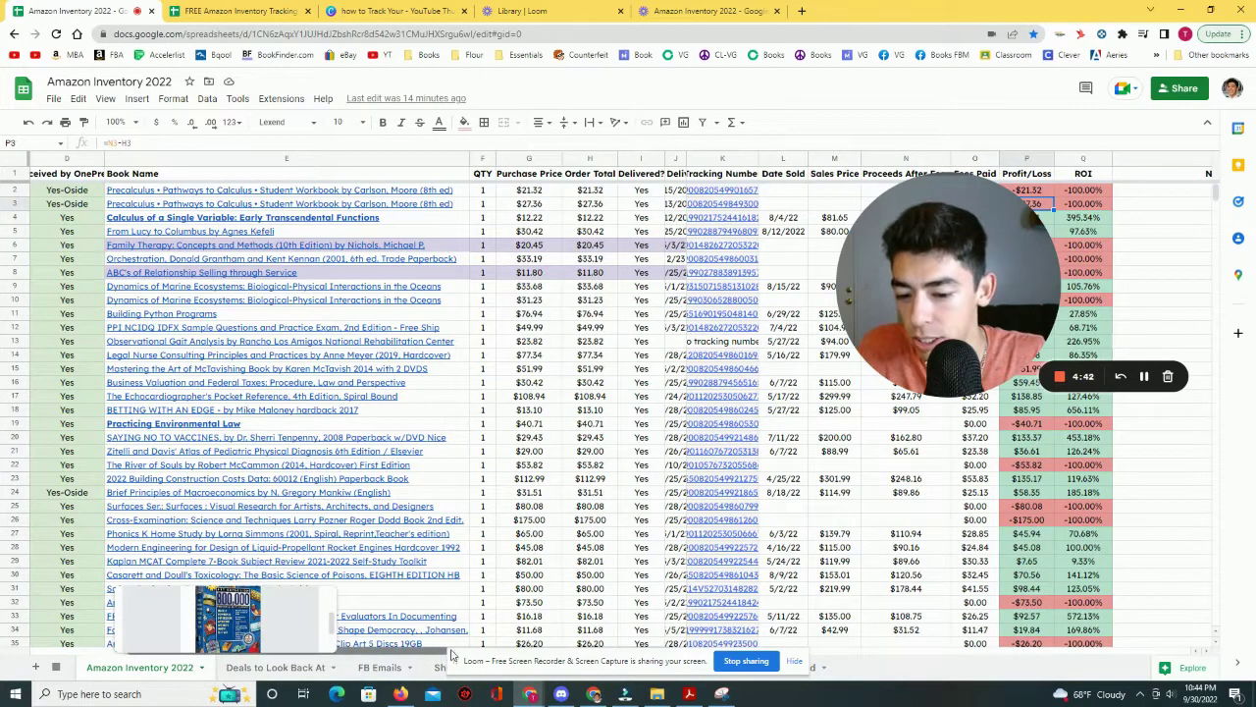
left_click_drag(438, 653, 285, 610)
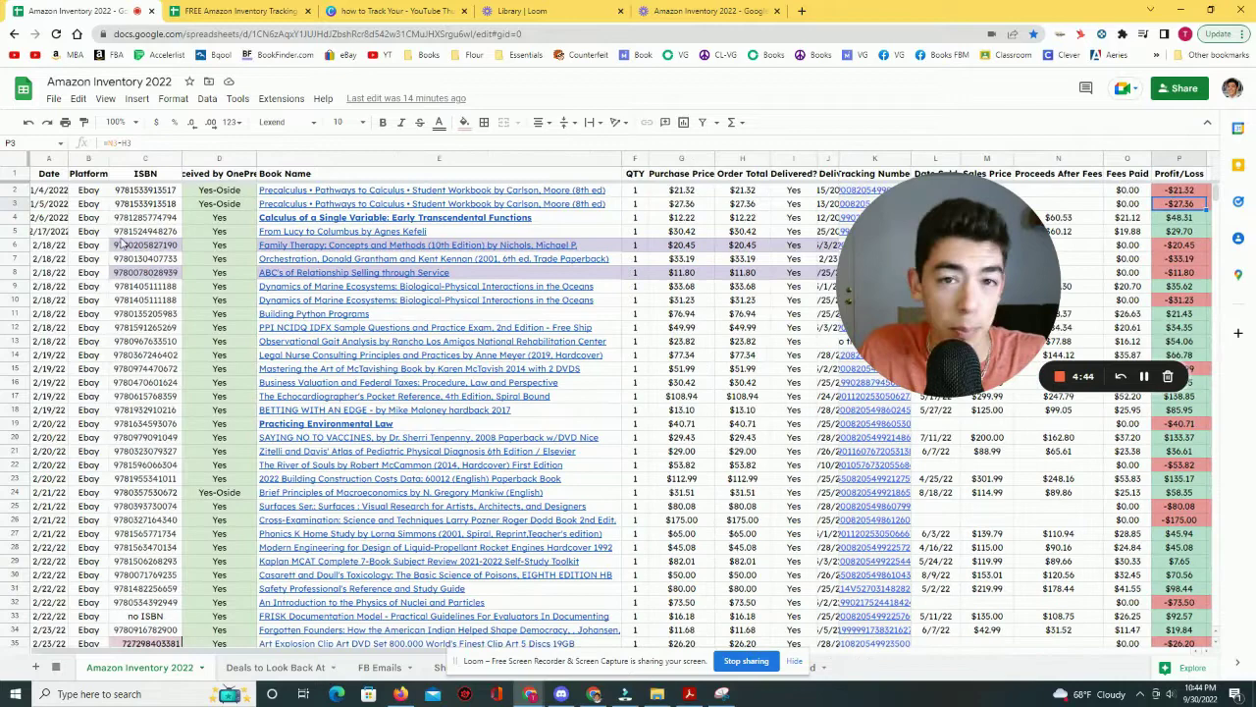
scroll(288, 663, "right", 10)
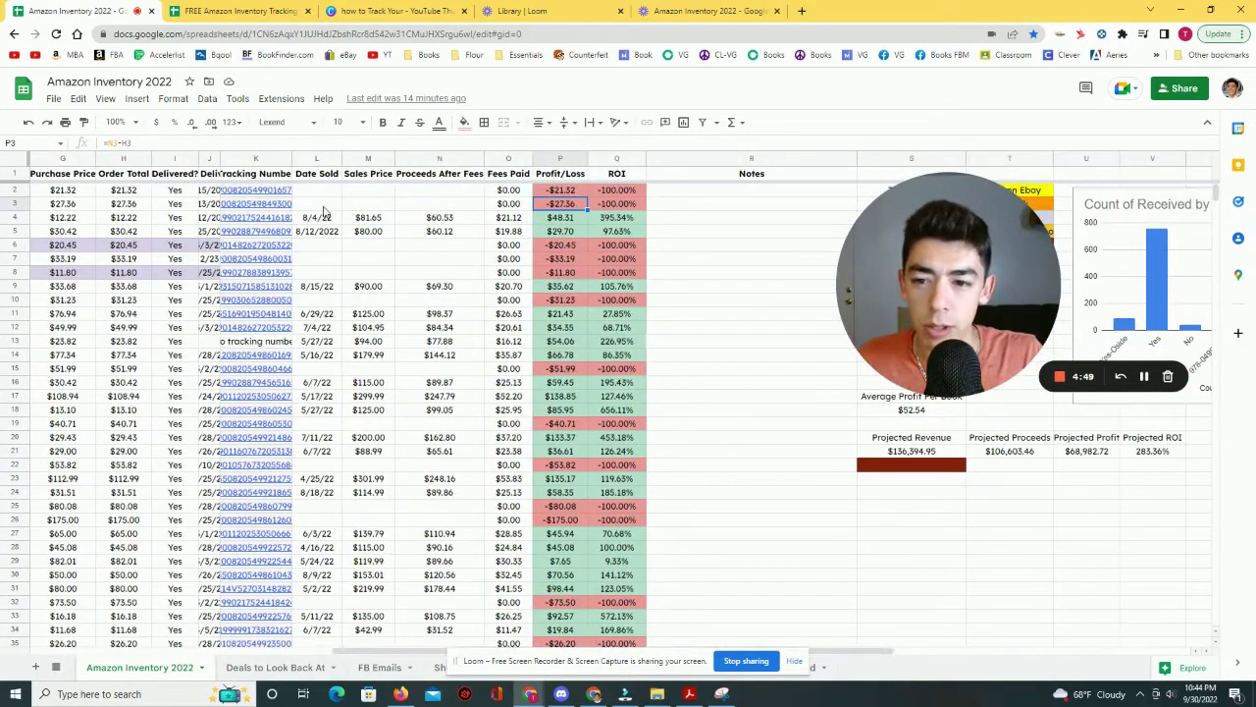
Step: Enter a test sale in row 2: date sold 9/30/22, sales price 115, proceeds 85
left_click(334, 192)
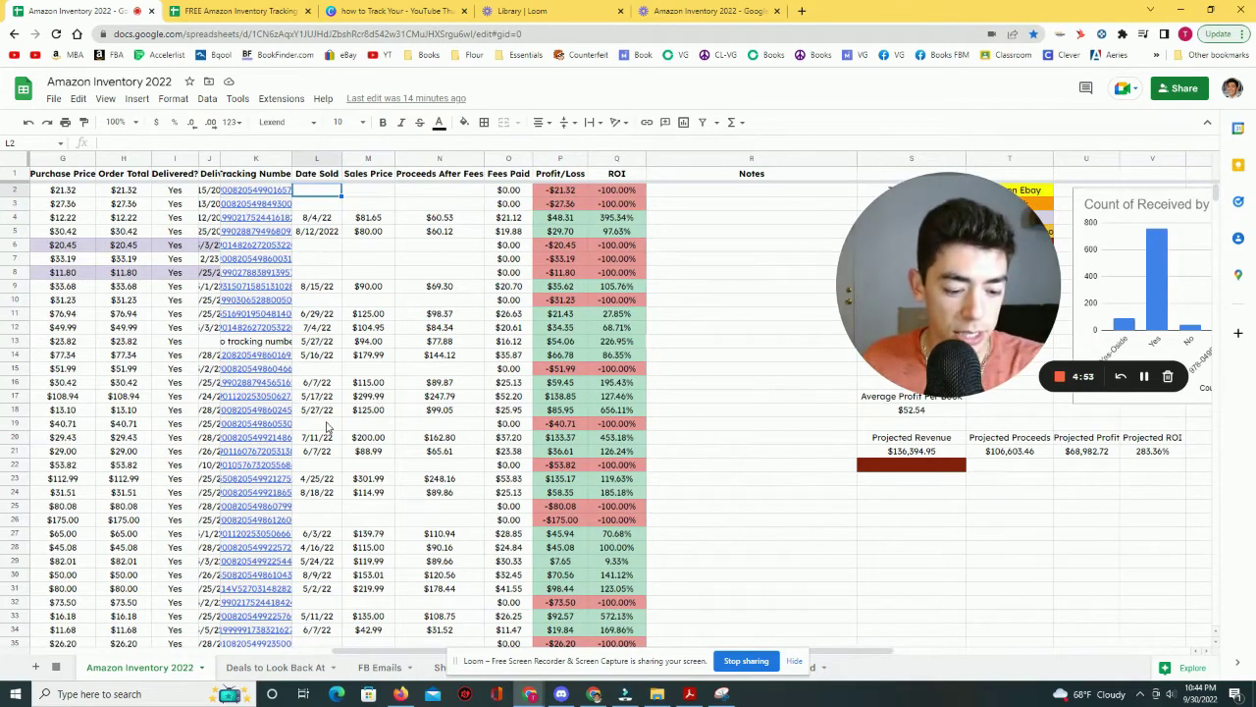
type("9/30/22")
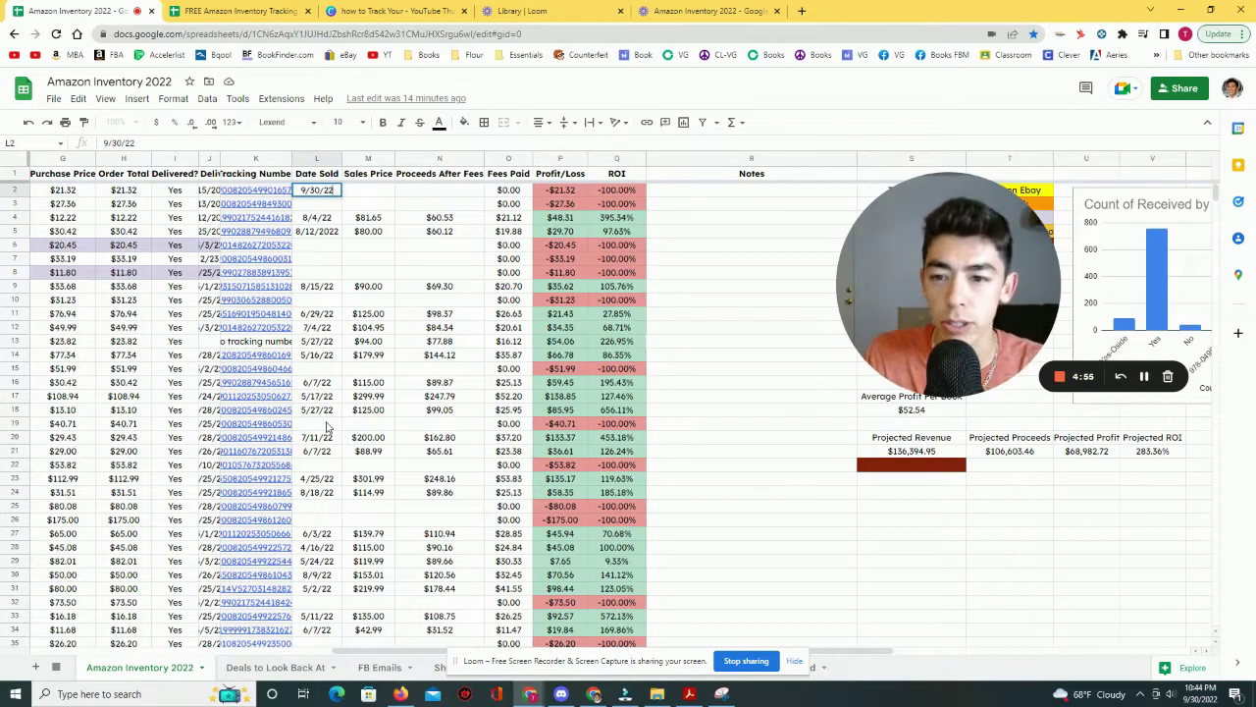
key("Tab")
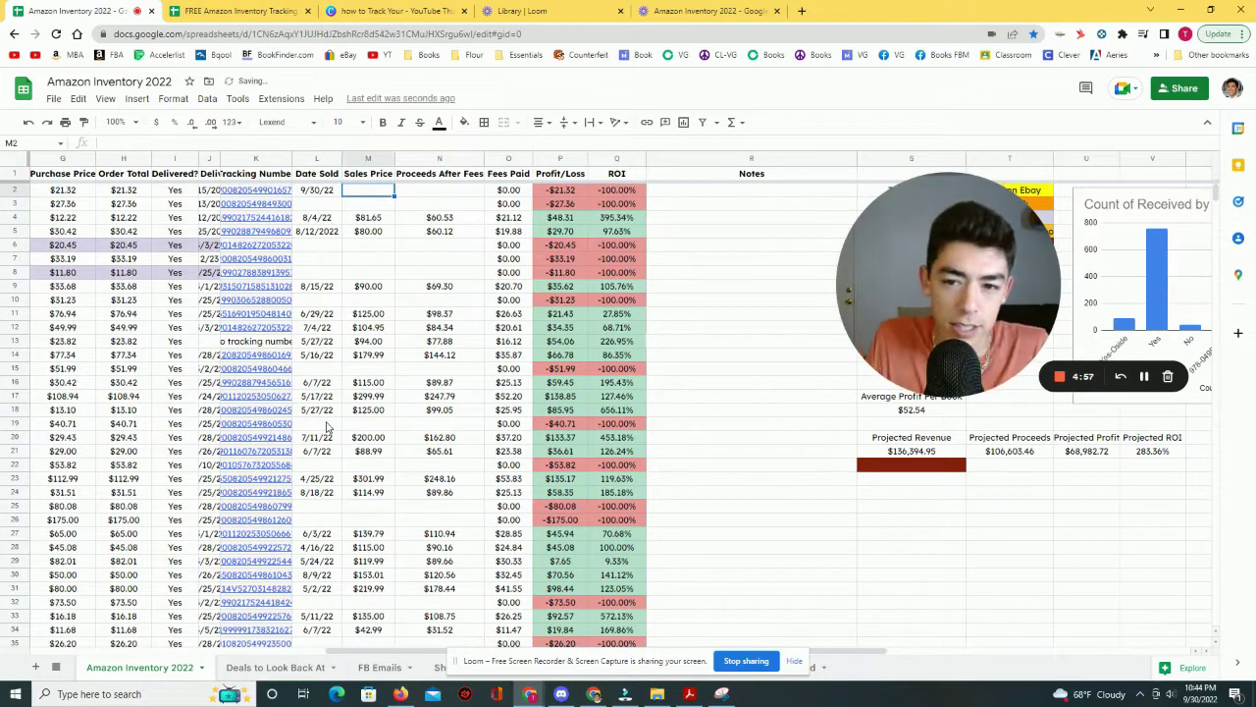
type("115")
key("Tab")
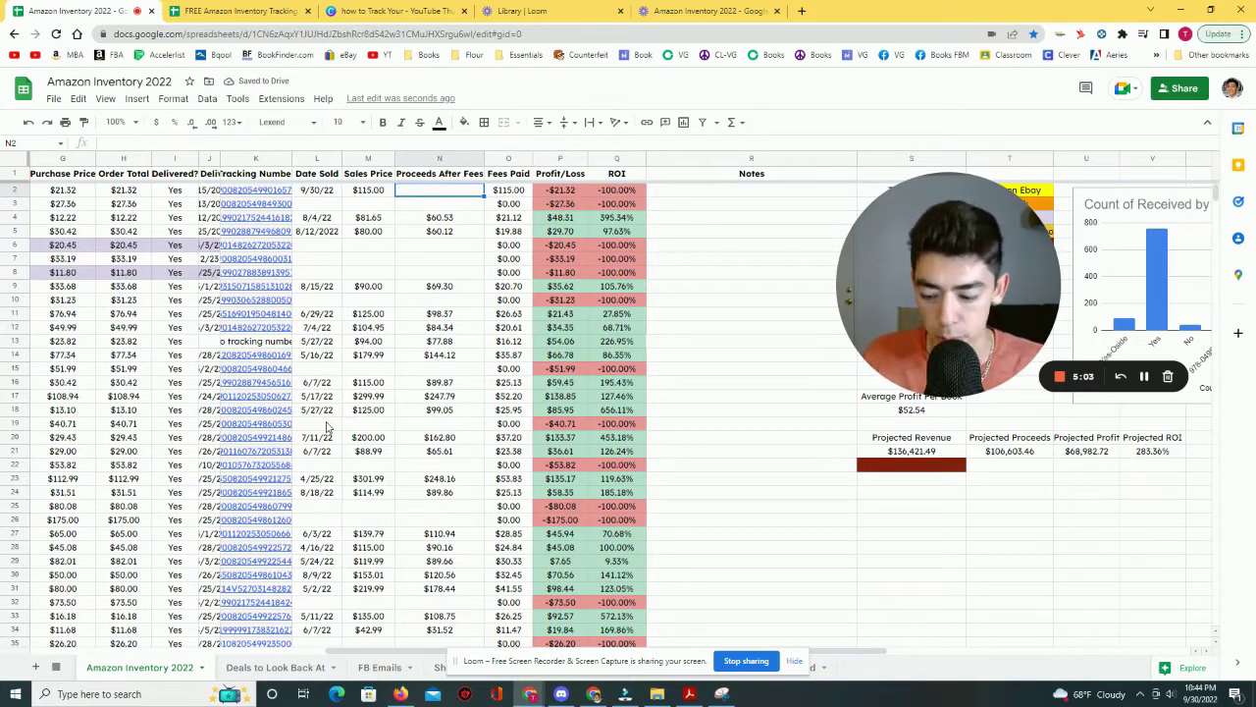
type("85")
key("Return")
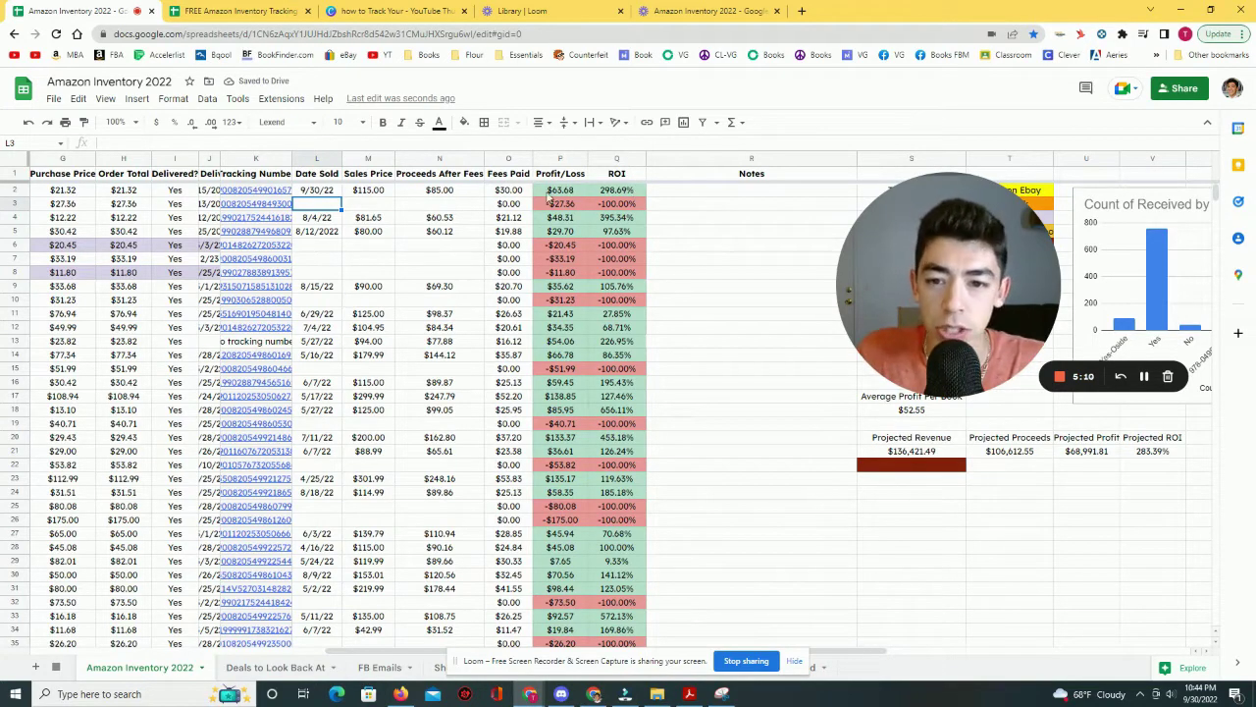
Step: Clear the test proceeds, sales price and date from row 2, then show the Canva tracking slide
left_click(428, 192)
key("Delete")
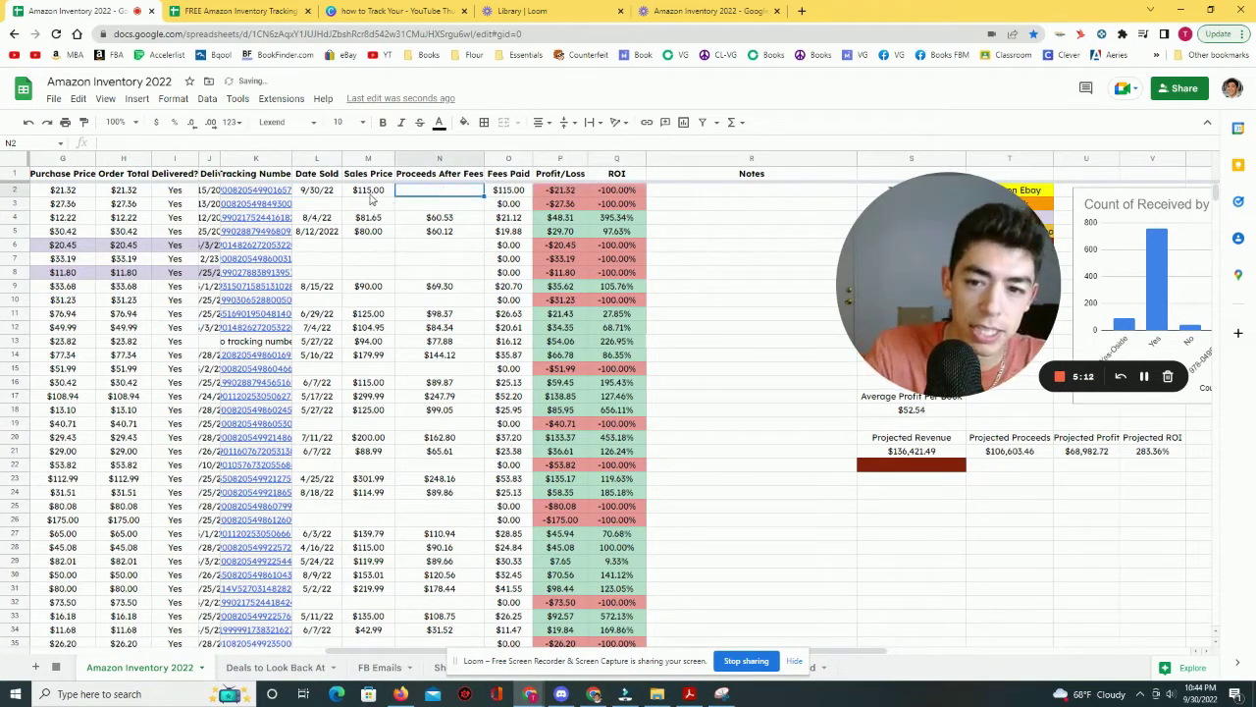
left_click(376, 194)
key("Delete")
left_click(332, 195)
key("Delete")
left_click(451, 272)
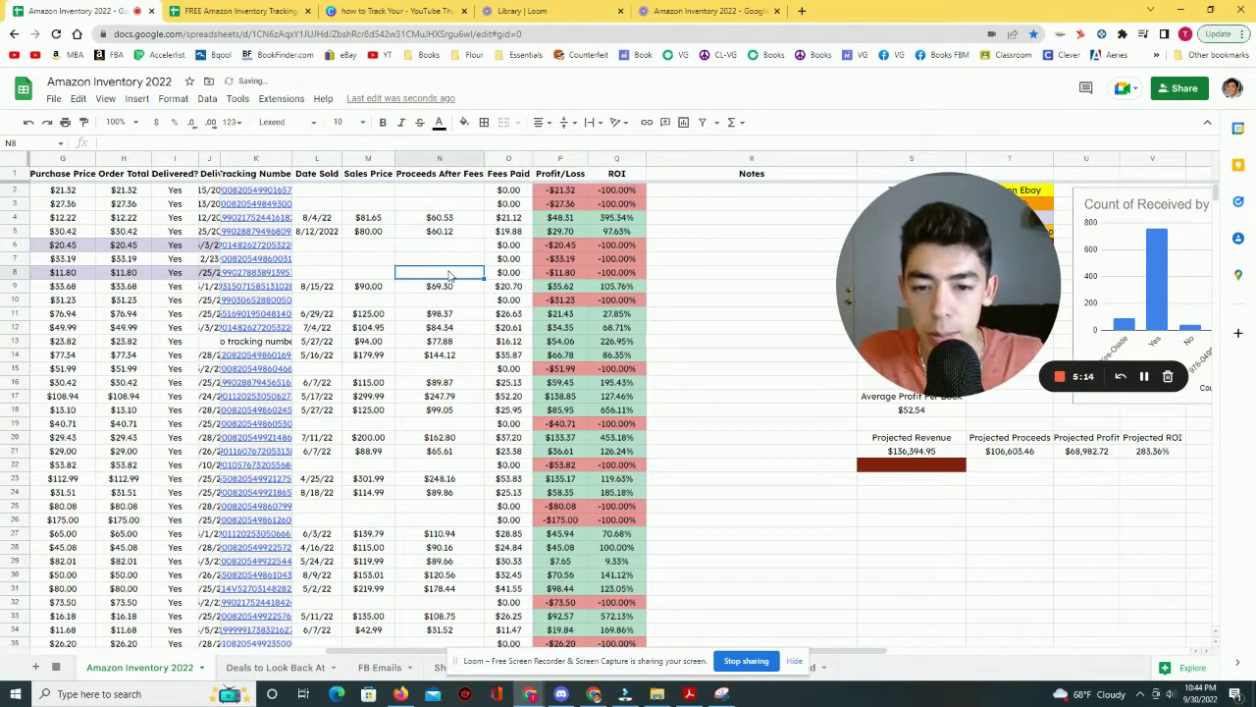
scroll(454, 273, "down", 1)
left_click(413, 10)
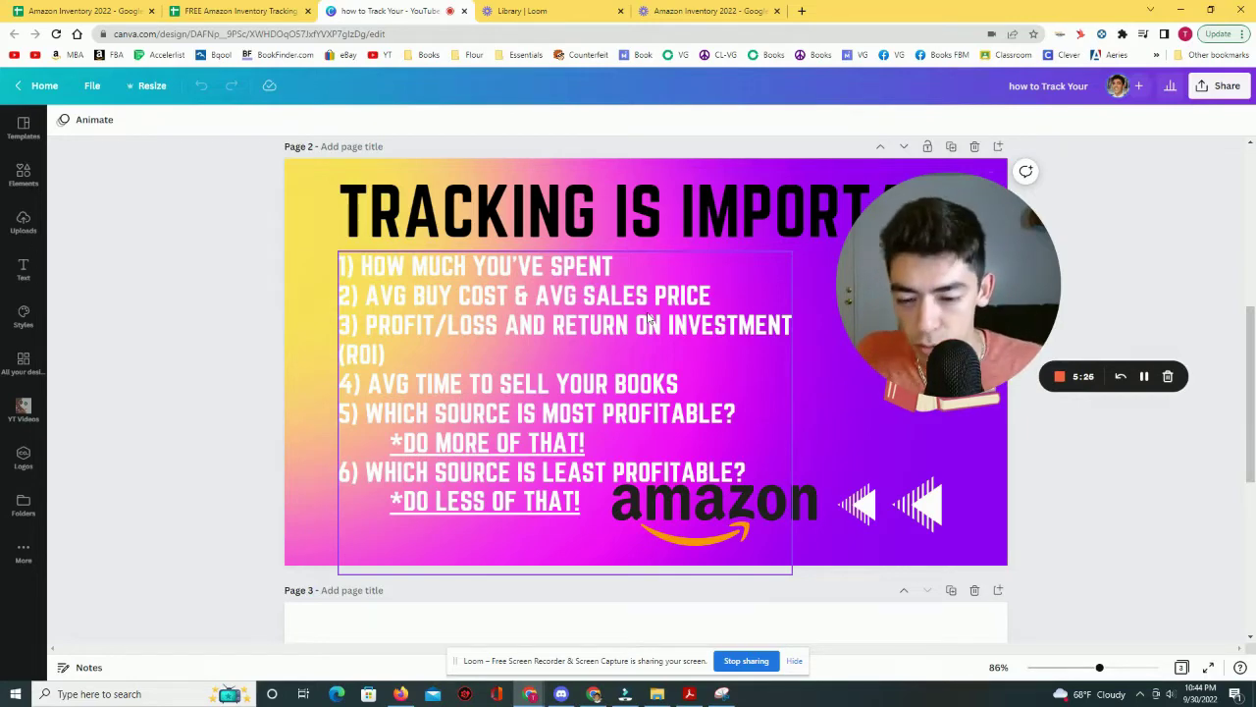
Step: Switch back to the Amazon Inventory 2022 spreadsheet with its revenue projection and chart
key("ctrl+1")
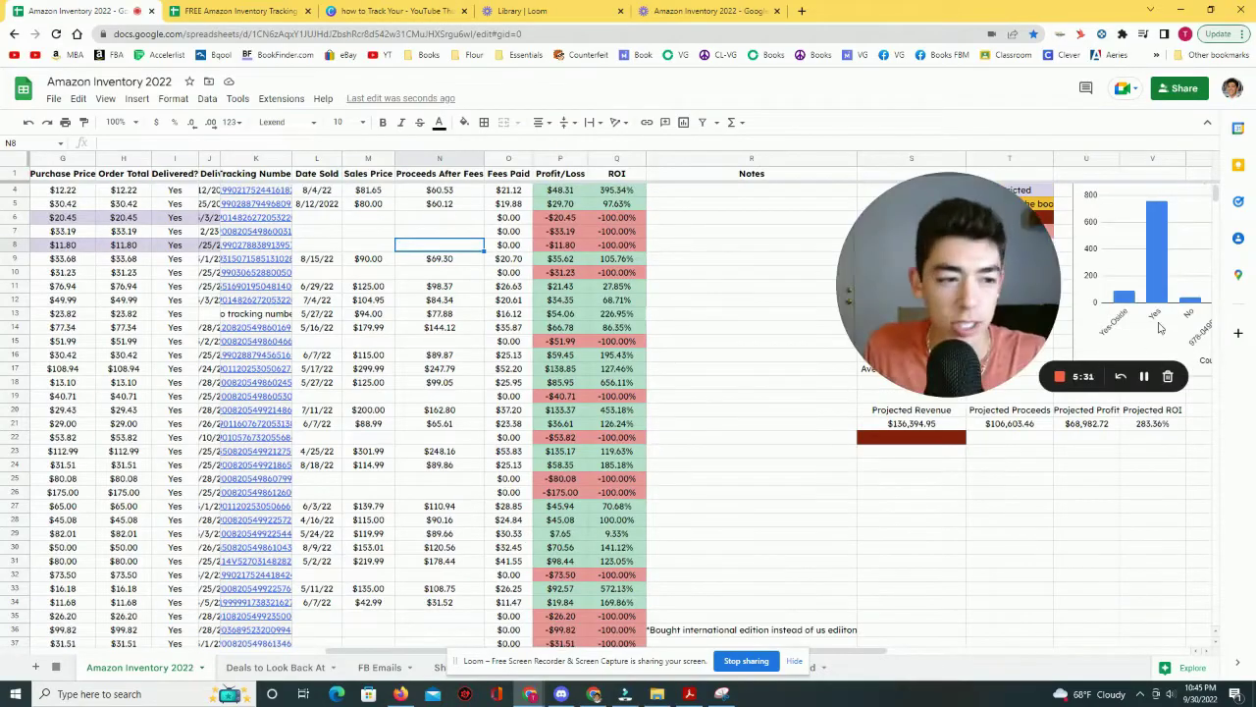
left_click_drag(320, 653, 113, 548)
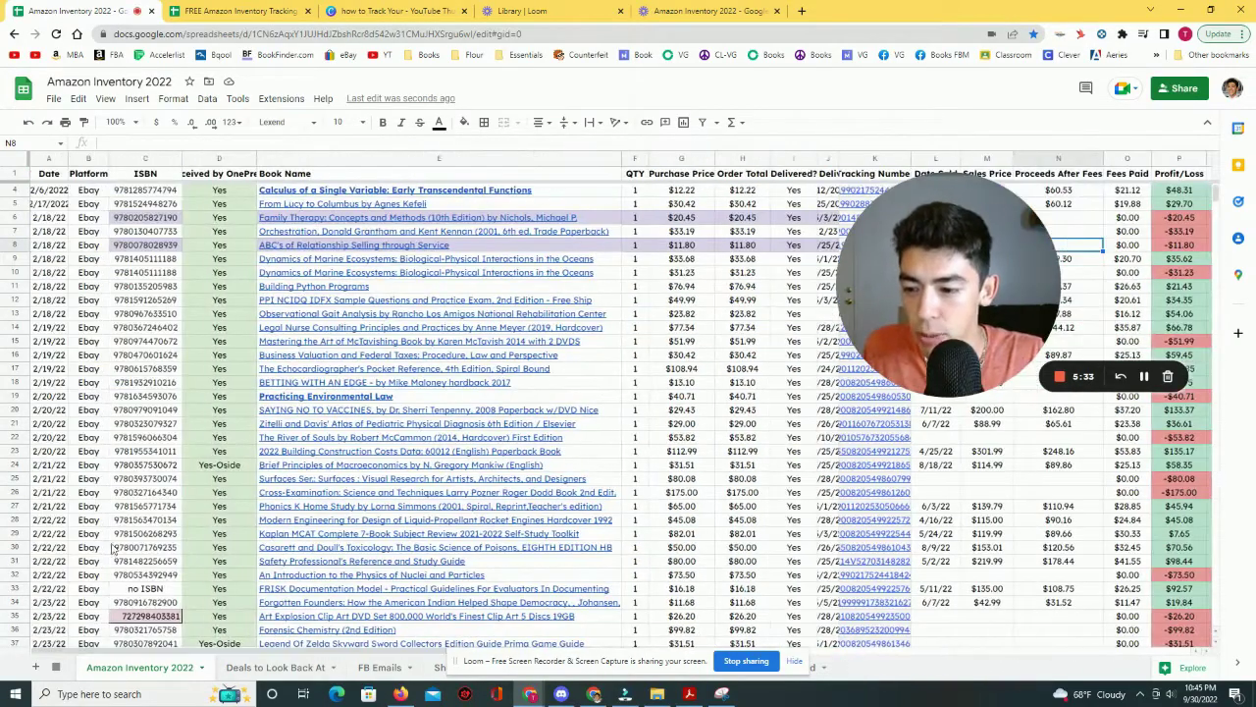
mouse_move(1218, 196)
left_mouse_down()
mouse_move(1214, 383)
mouse_move(1215, 197)
left_mouse_up()
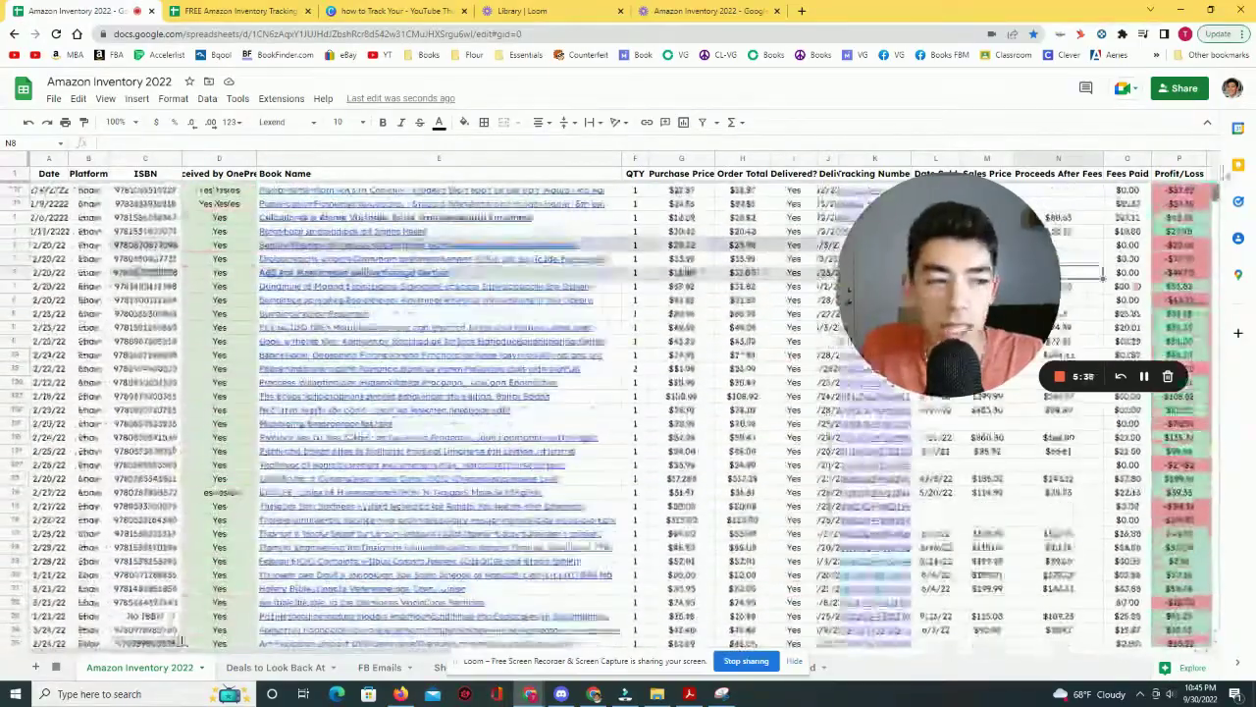
left_click_drag(993, 228, 930, 262)
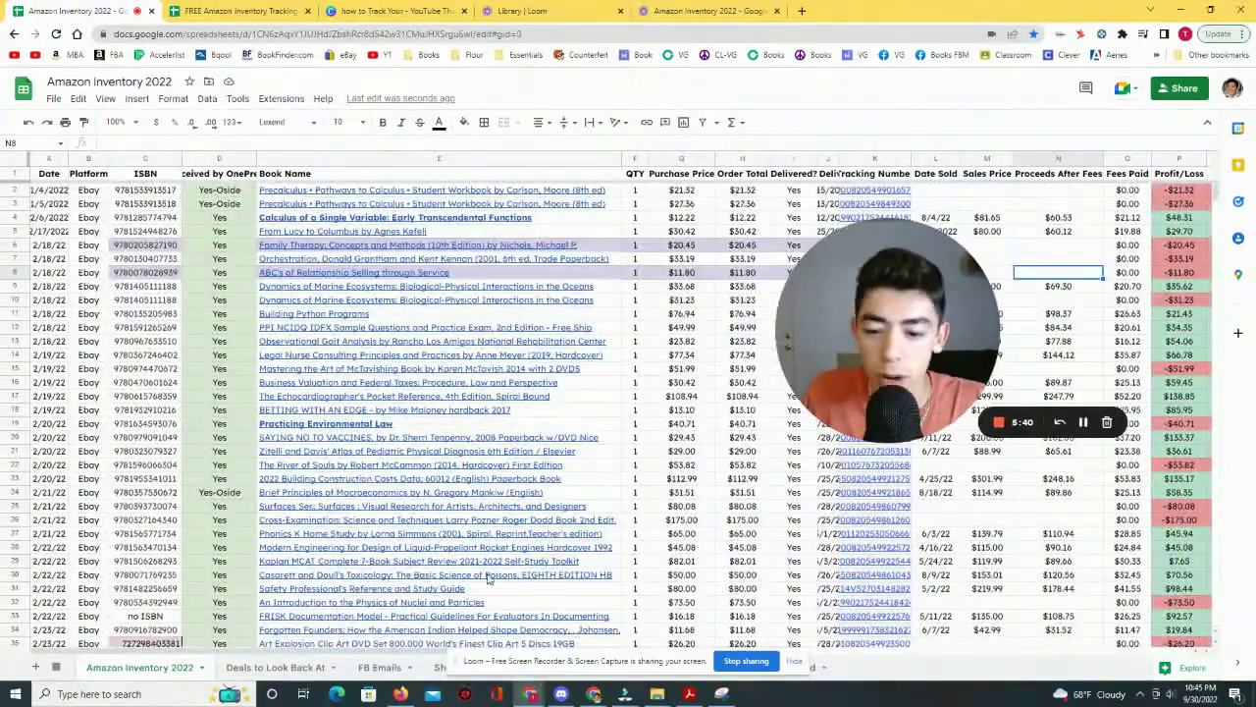
left_click_drag(324, 656, 616, 666)
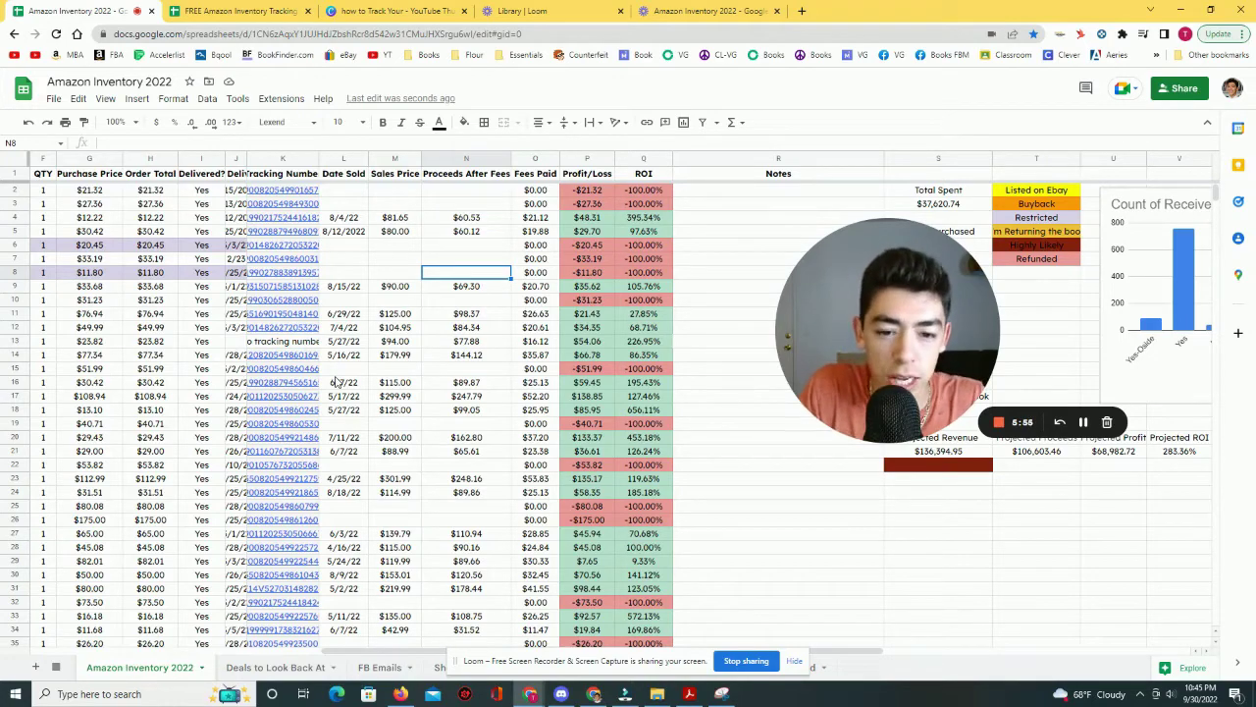
scroll(603, 307, "down", 7)
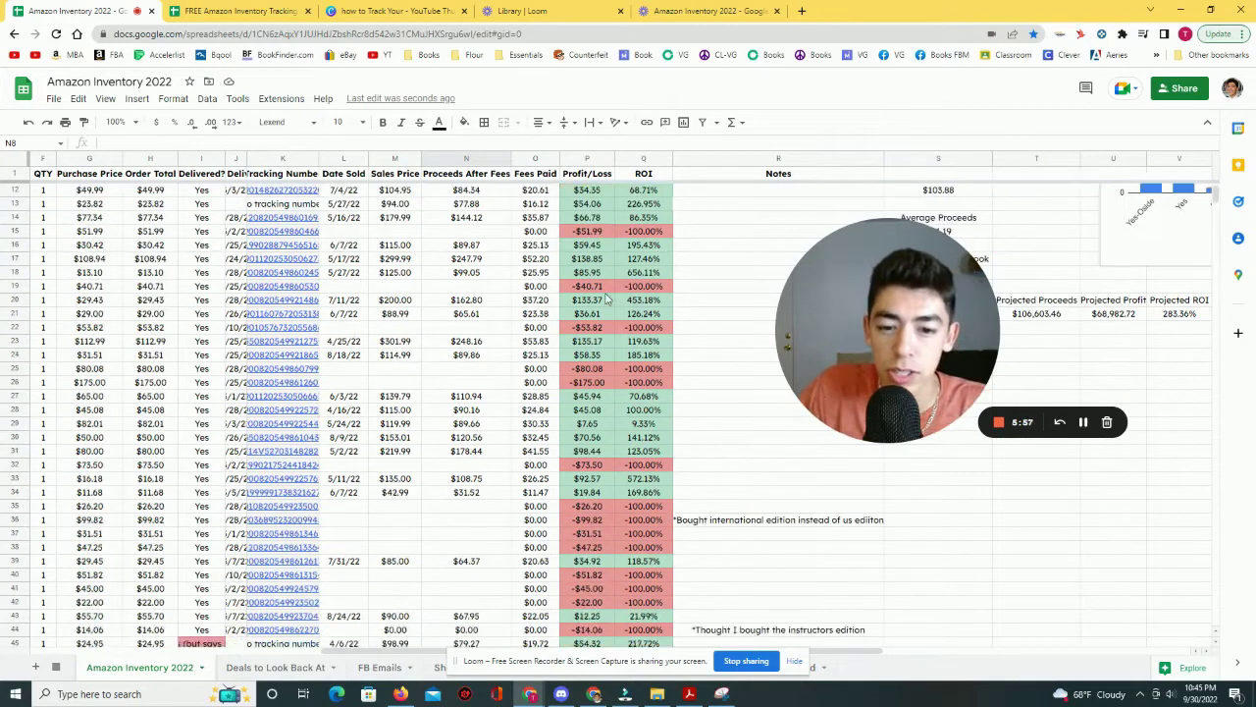
scroll(604, 307, "down", 15)
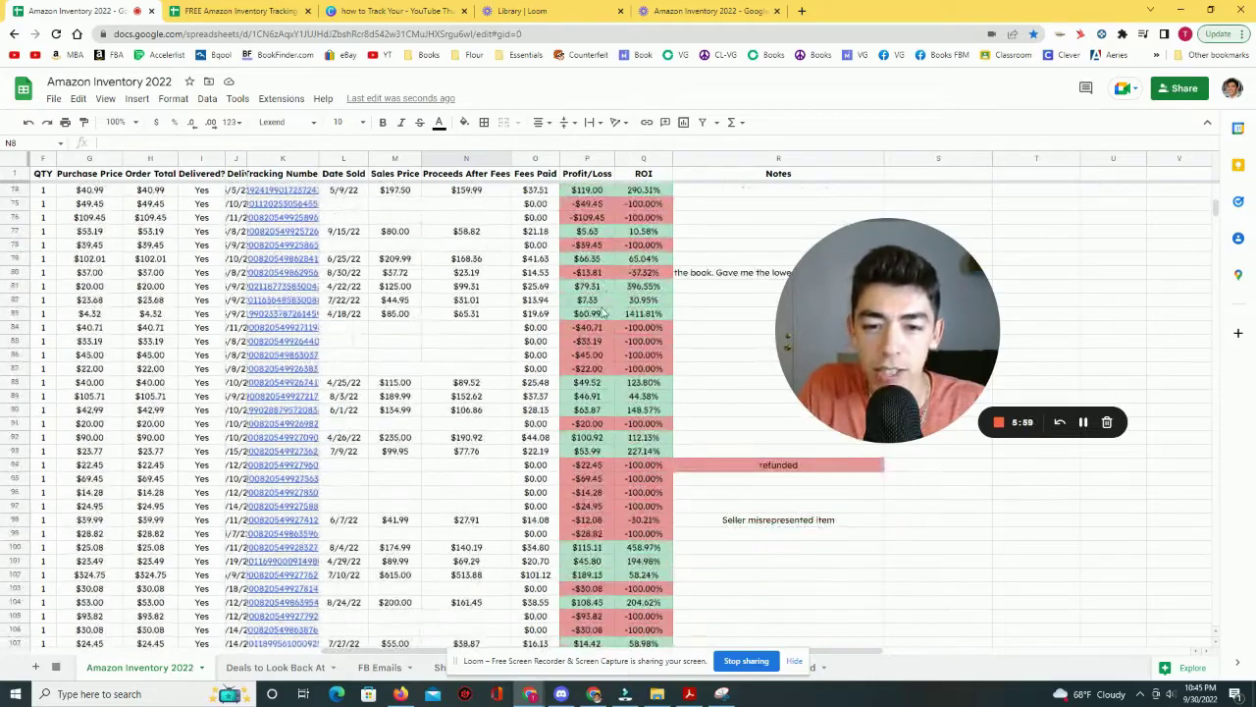
scroll(604, 312, "up", 17)
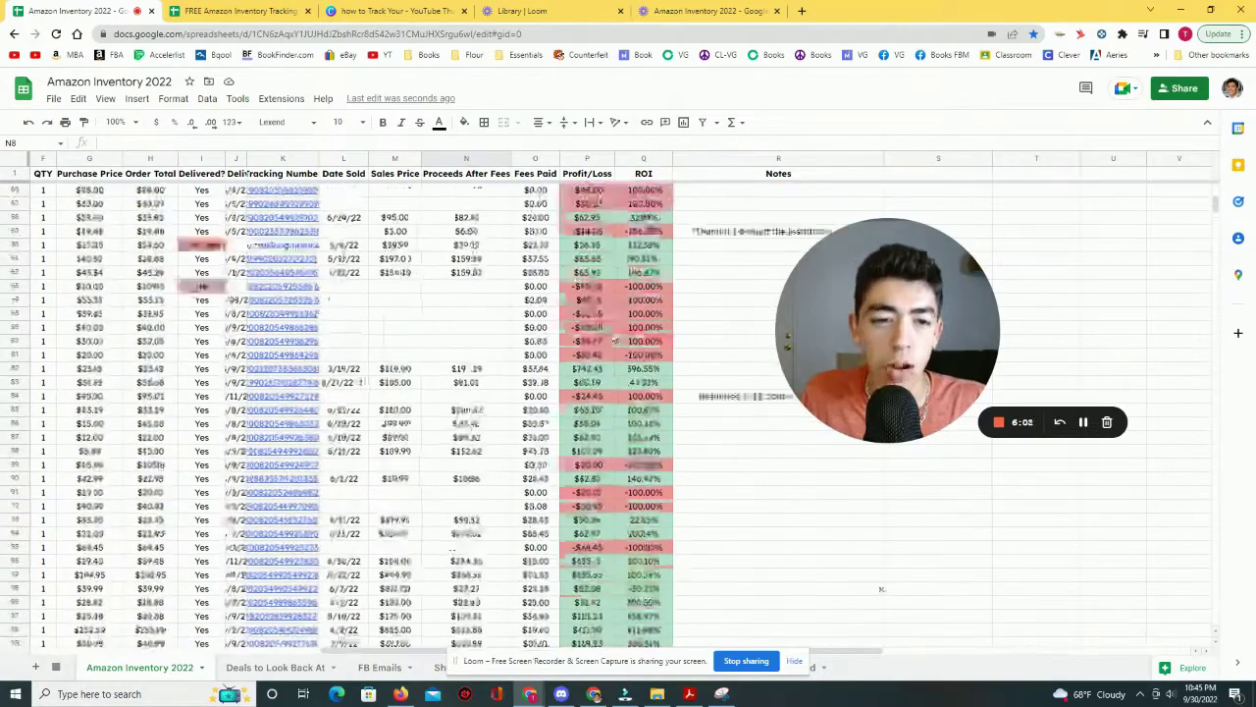
scroll(615, 349, "up", 6)
left_click_drag(888, 329, 641, 306)
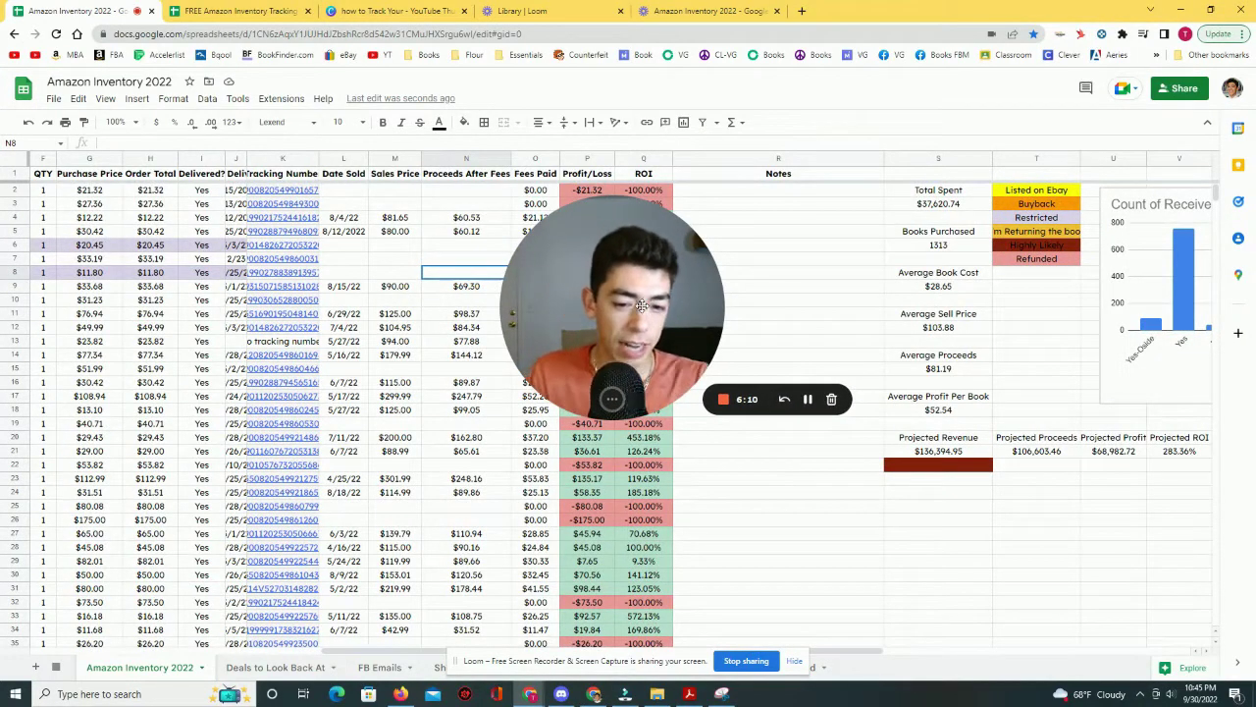
Step: Scroll around the inventory sheet to review the Total Spent summary, chart and Notes column
left_click_drag(663, 300, 650, 263)
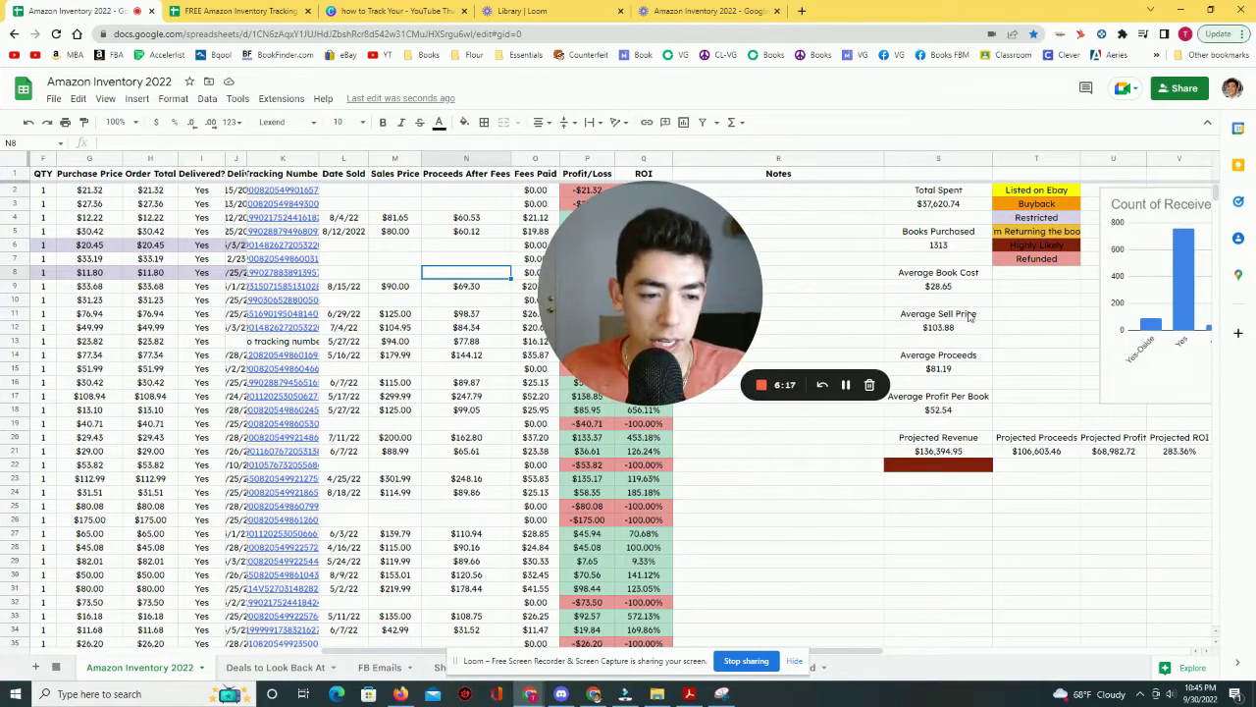
scroll(973, 316, "down", 1)
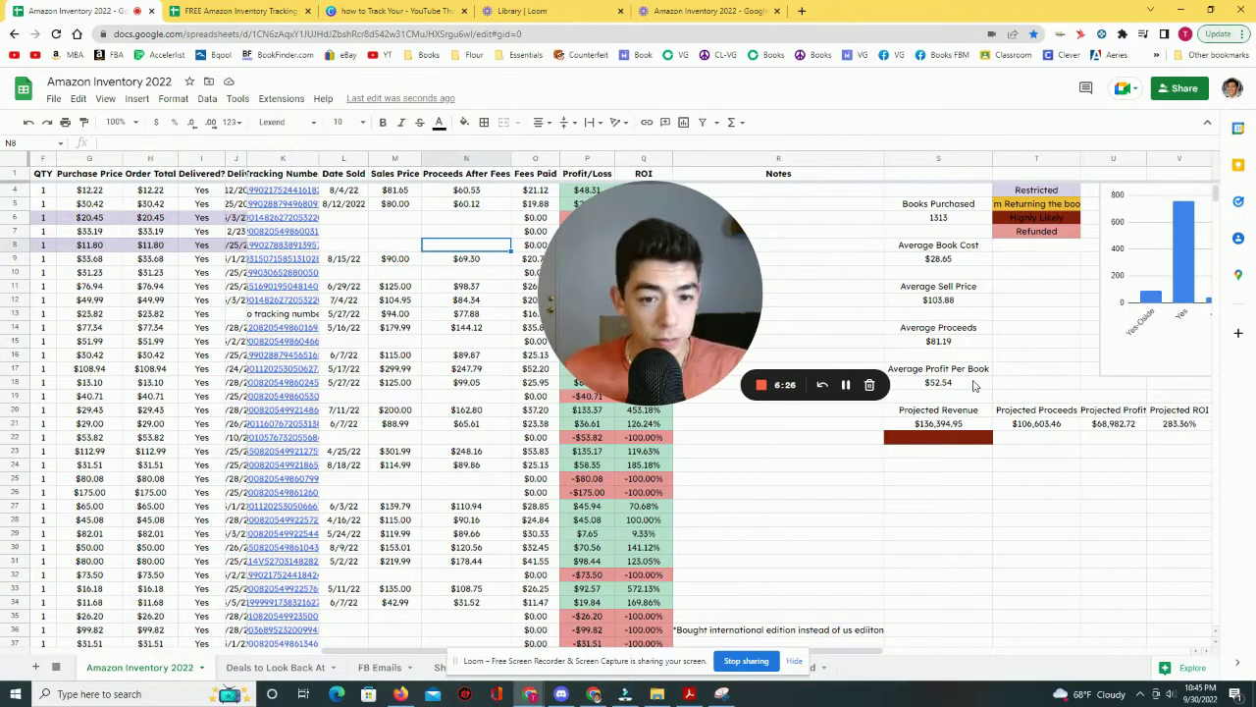
scroll(975, 385, "up", 1)
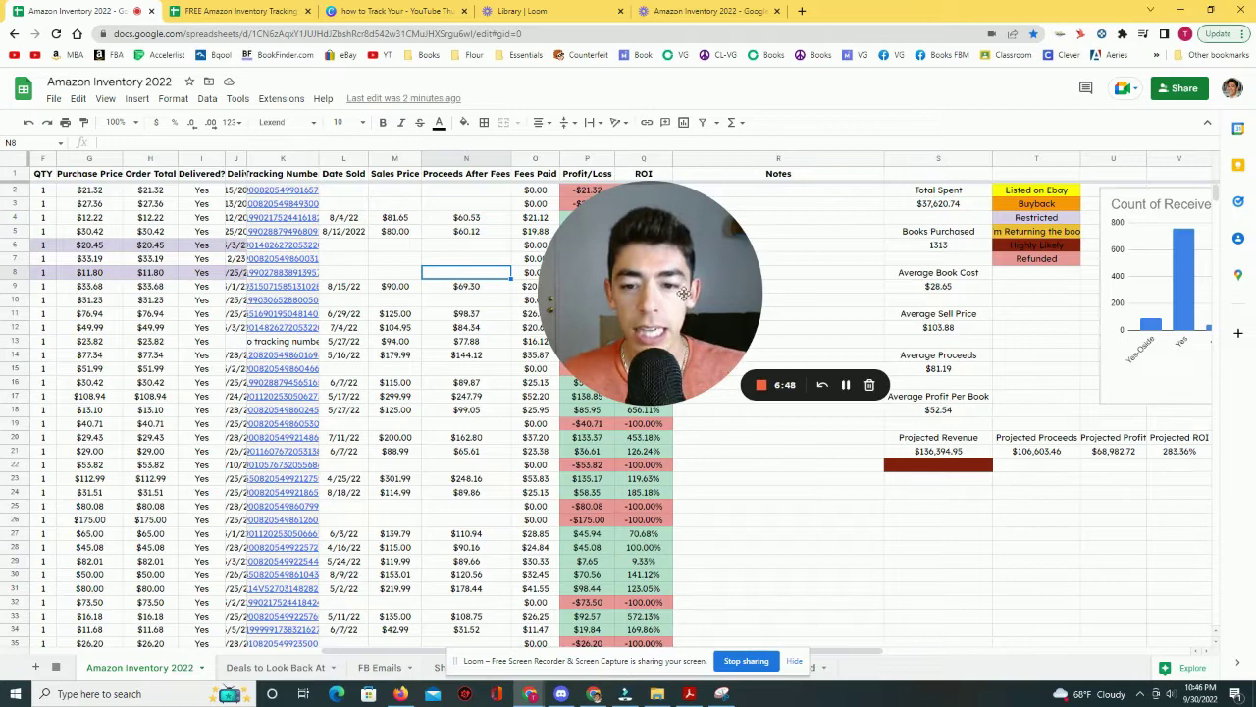
left_click_drag(652, 294, 846, 285)
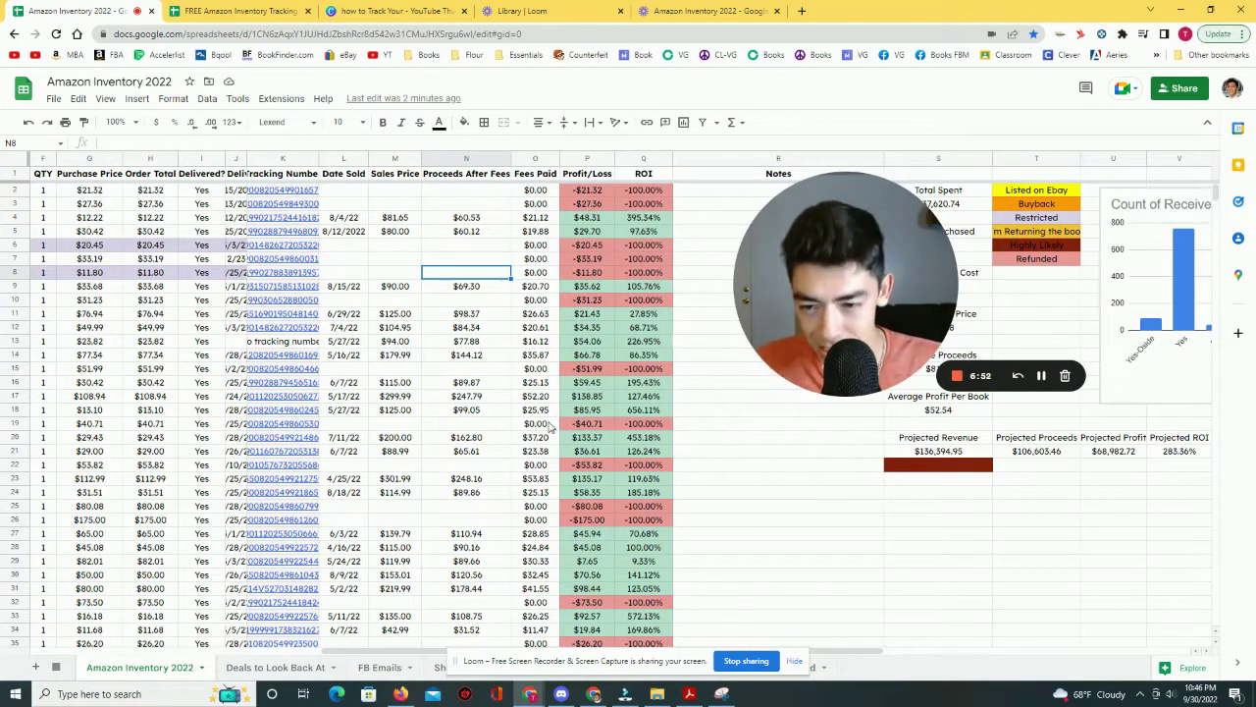
scroll(550, 427, "down", 2)
scroll(471, 415, "down", 20)
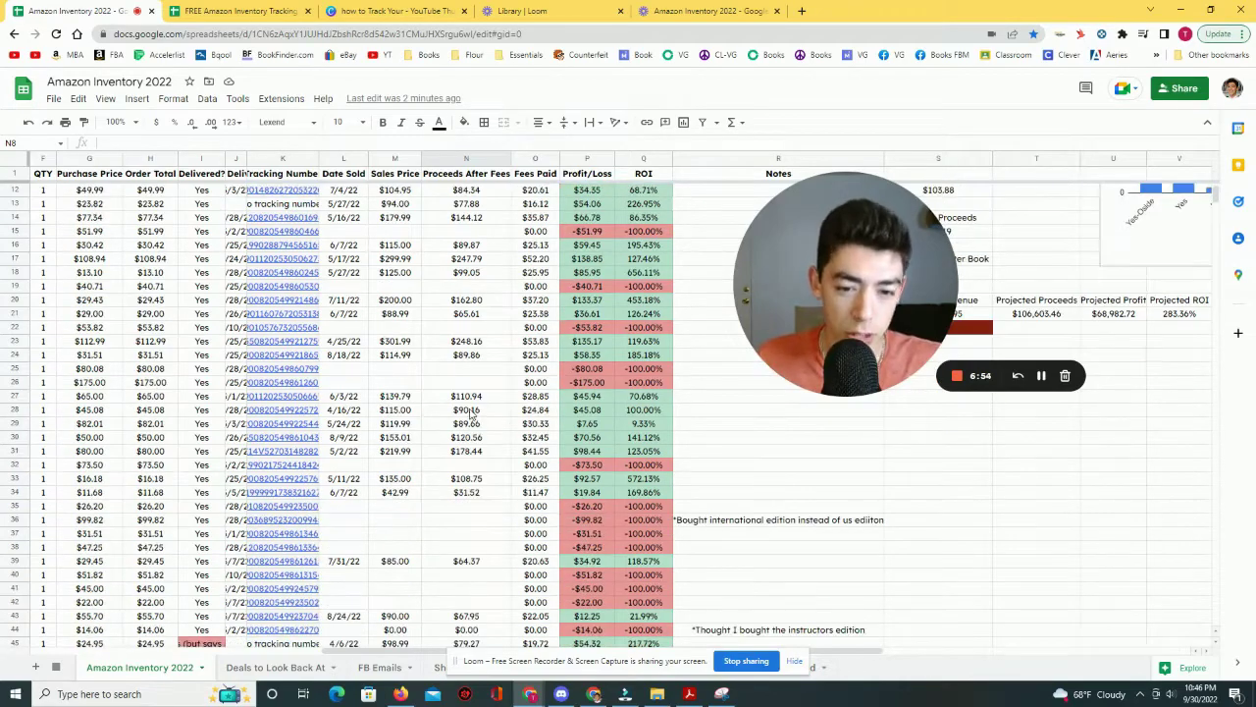
scroll(471, 415, "down", 17)
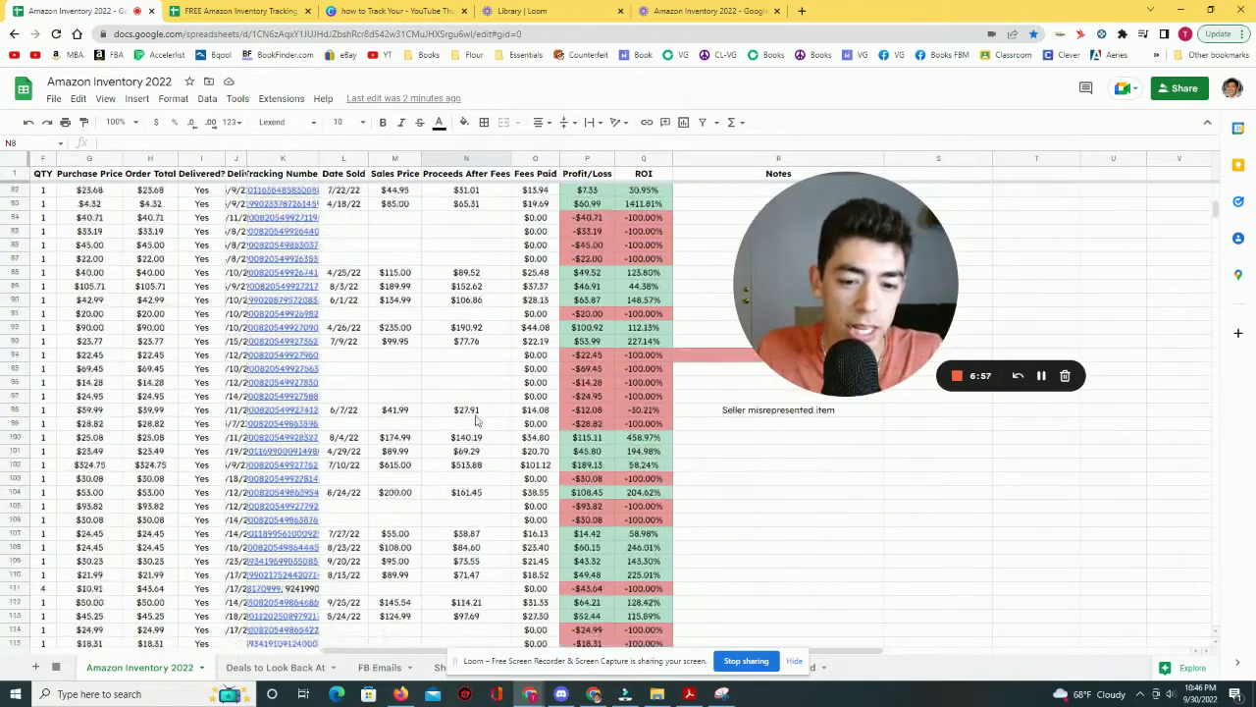
scroll(509, 406, "down", 20)
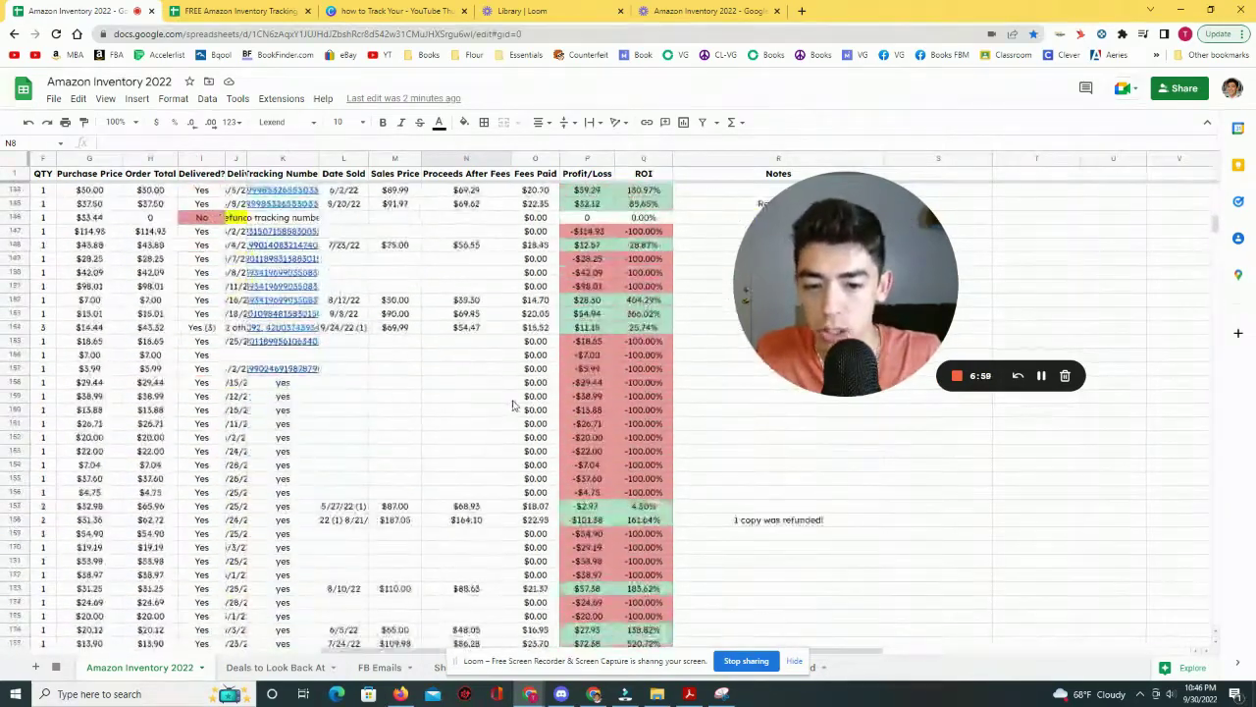
scroll(557, 412, "down", 5)
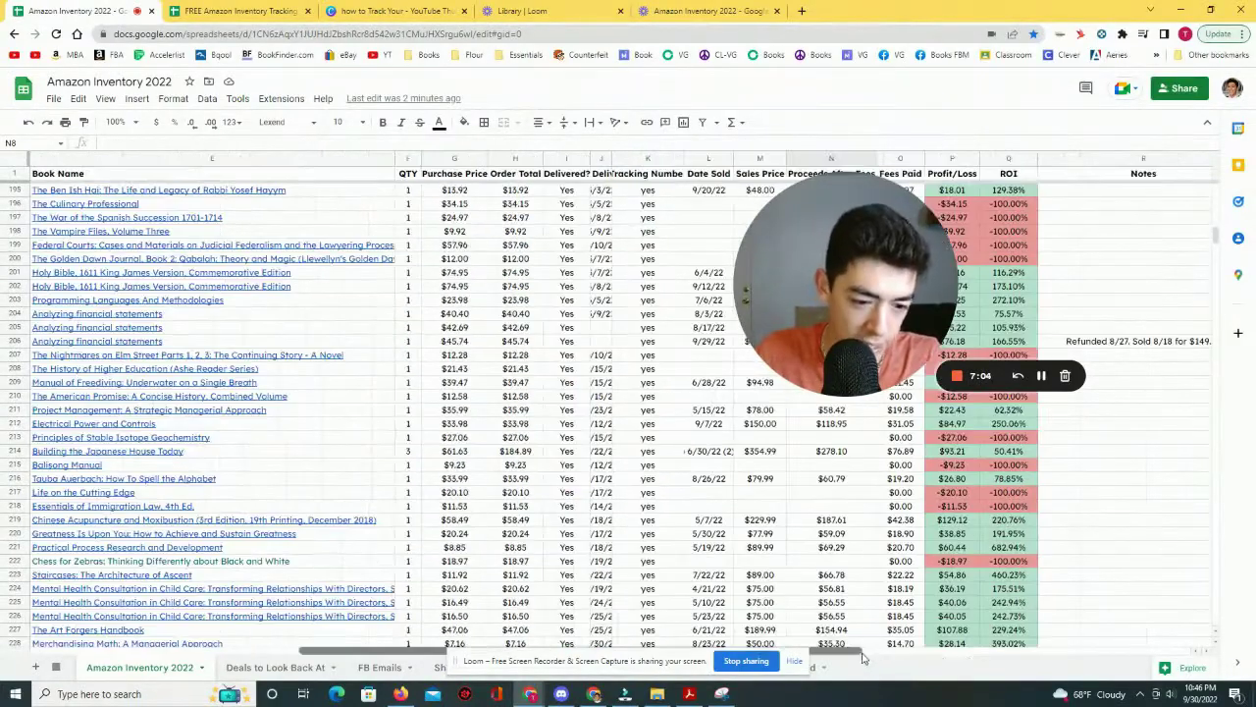
scroll(1043, 413, "left", 2)
scroll(1043, 412, "right", 4)
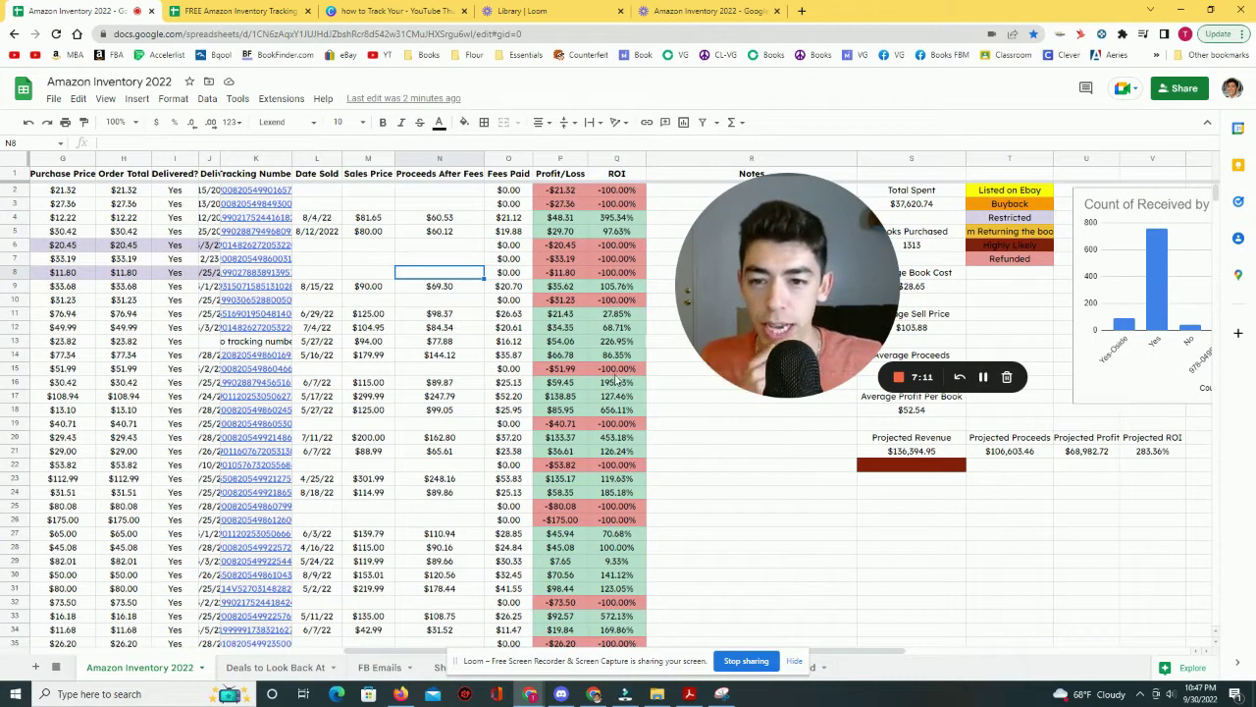
Step: Check the Sales Price and Proceeds After Fees column sums and the Total Spent formula =sum(H:H)
left_click(366, 159)
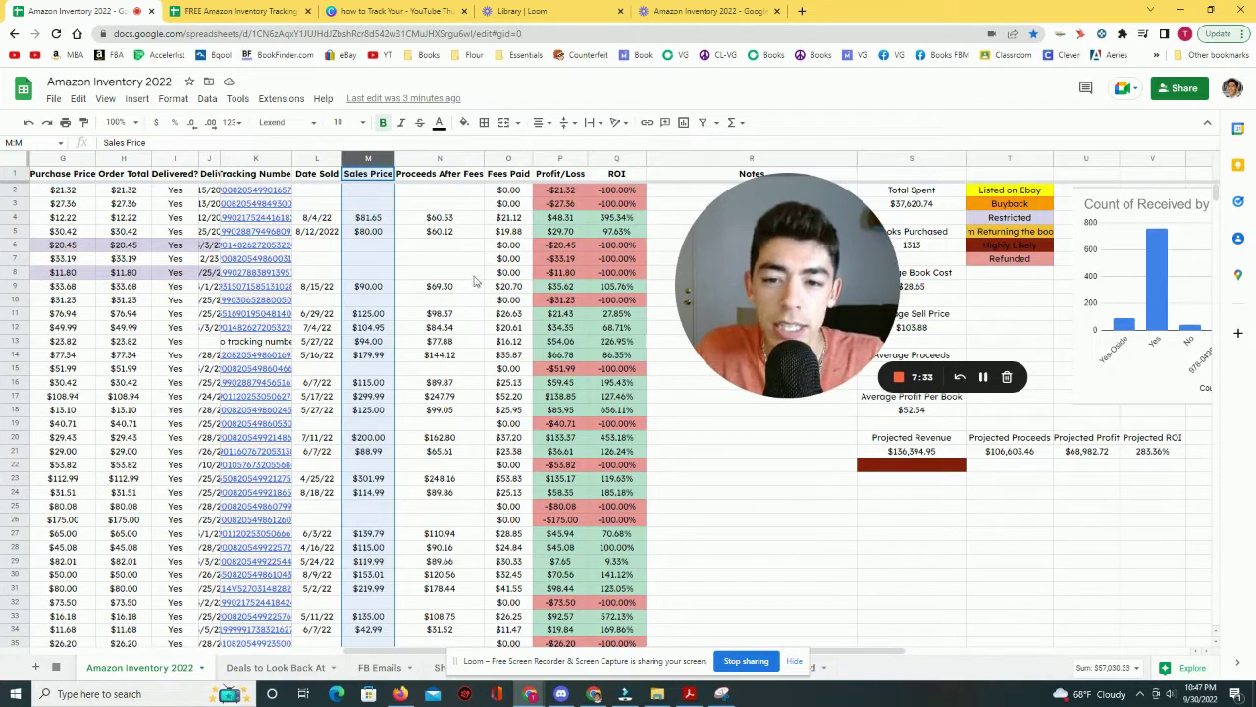
left_click(431, 159)
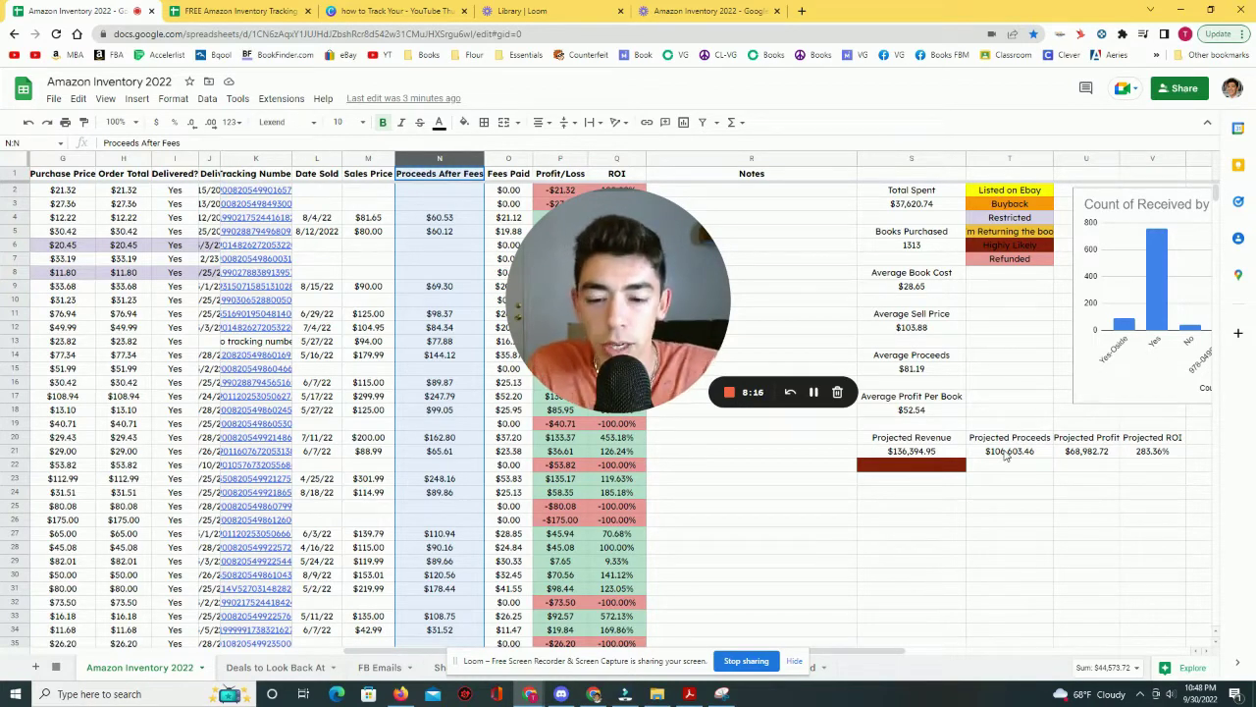
left_click(902, 206)
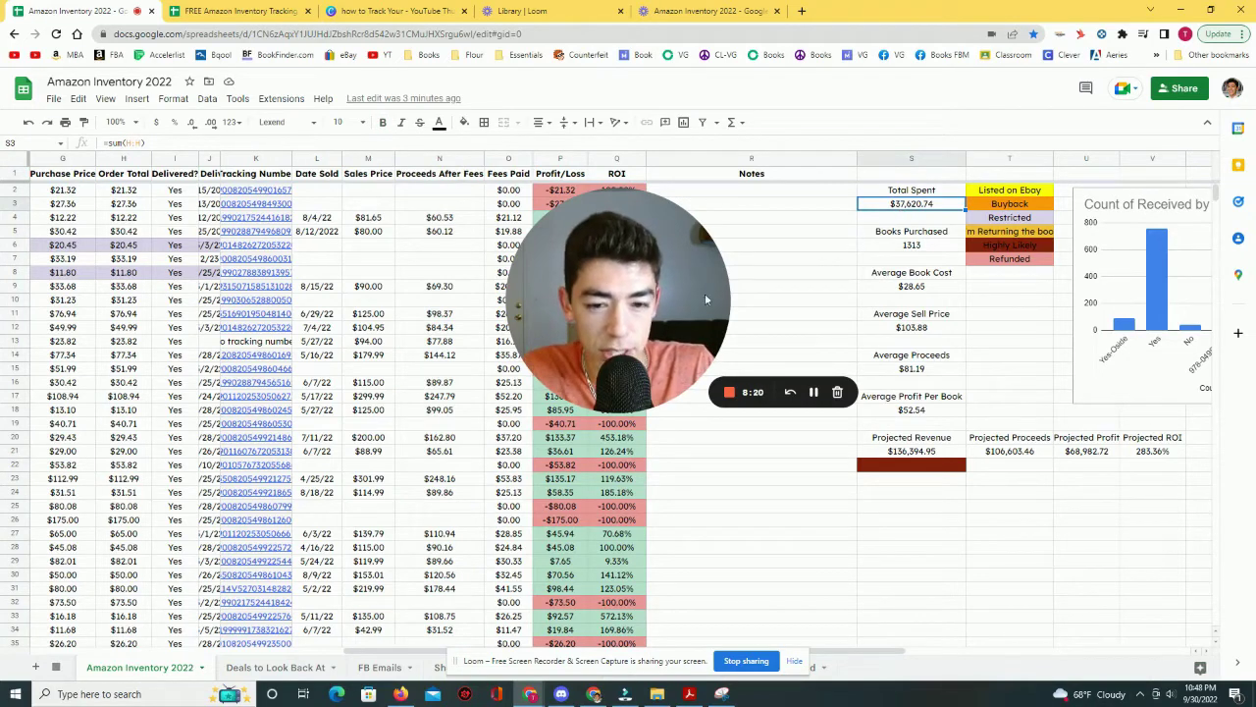
Step: Read the Proceeds After Fees, Fees Paid and Profit/Loss column sums, then flip to Canva and back
left_click(450, 159)
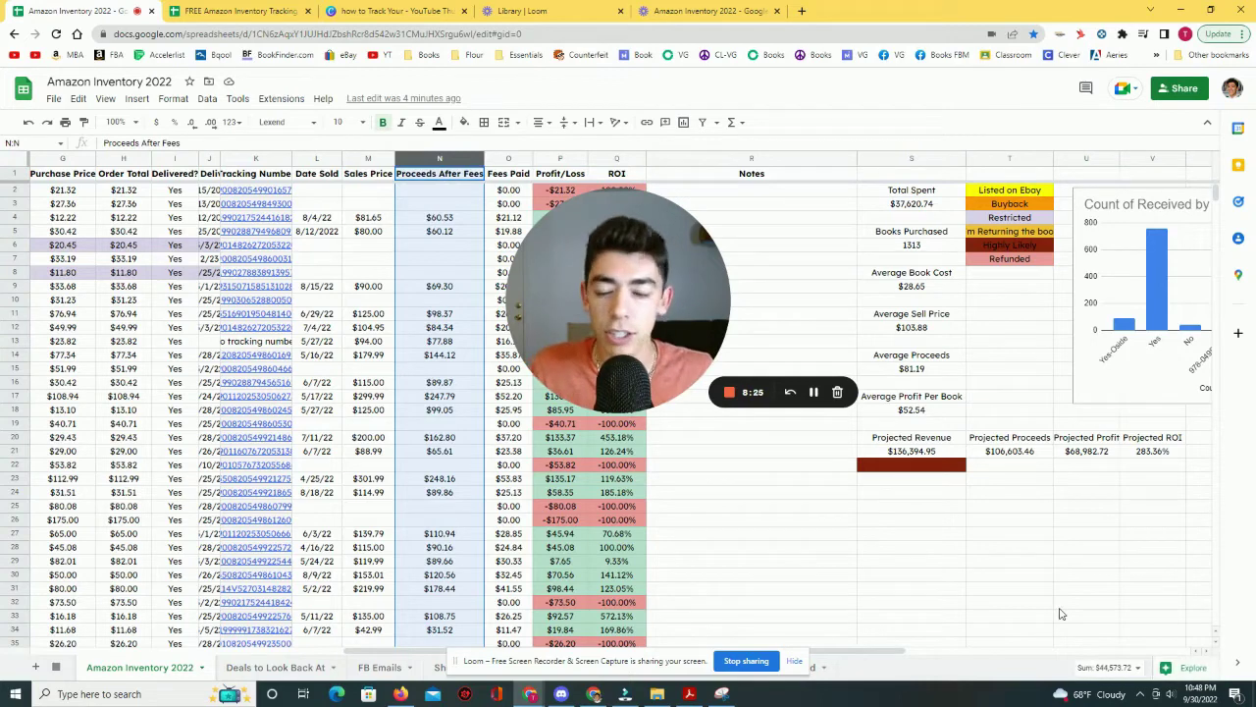
left_click_drag(547, 237, 699, 232)
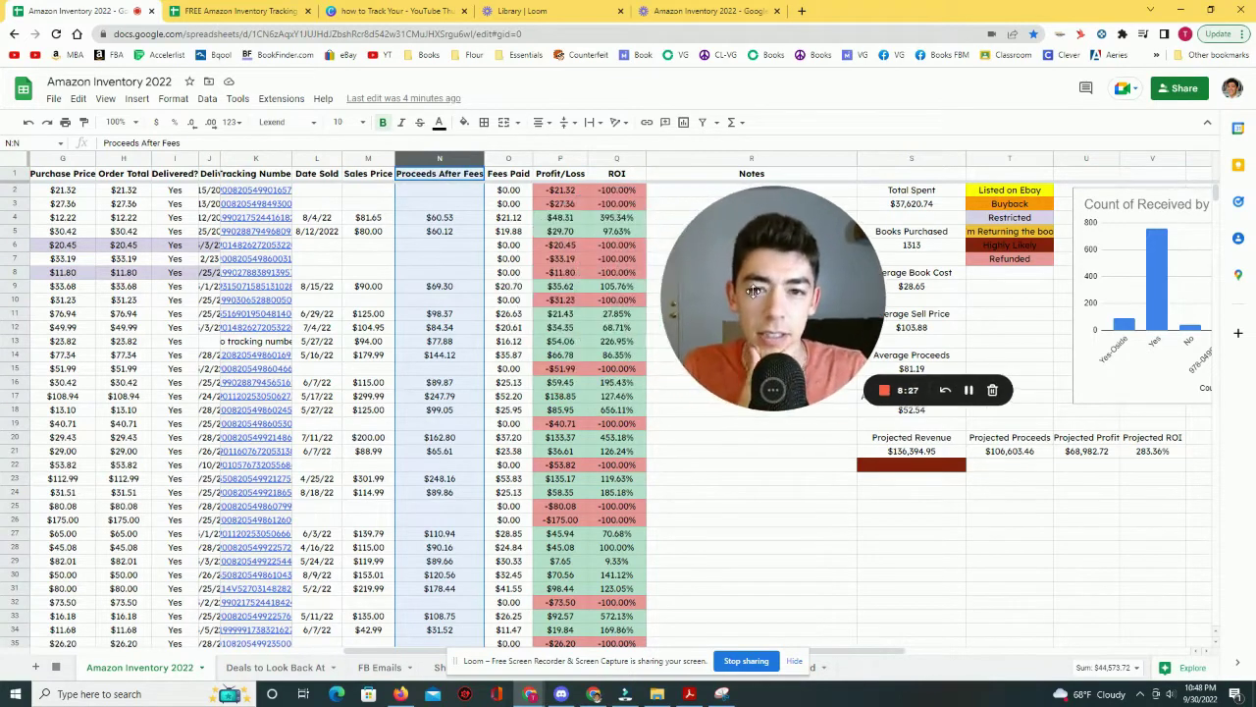
left_click(508, 159)
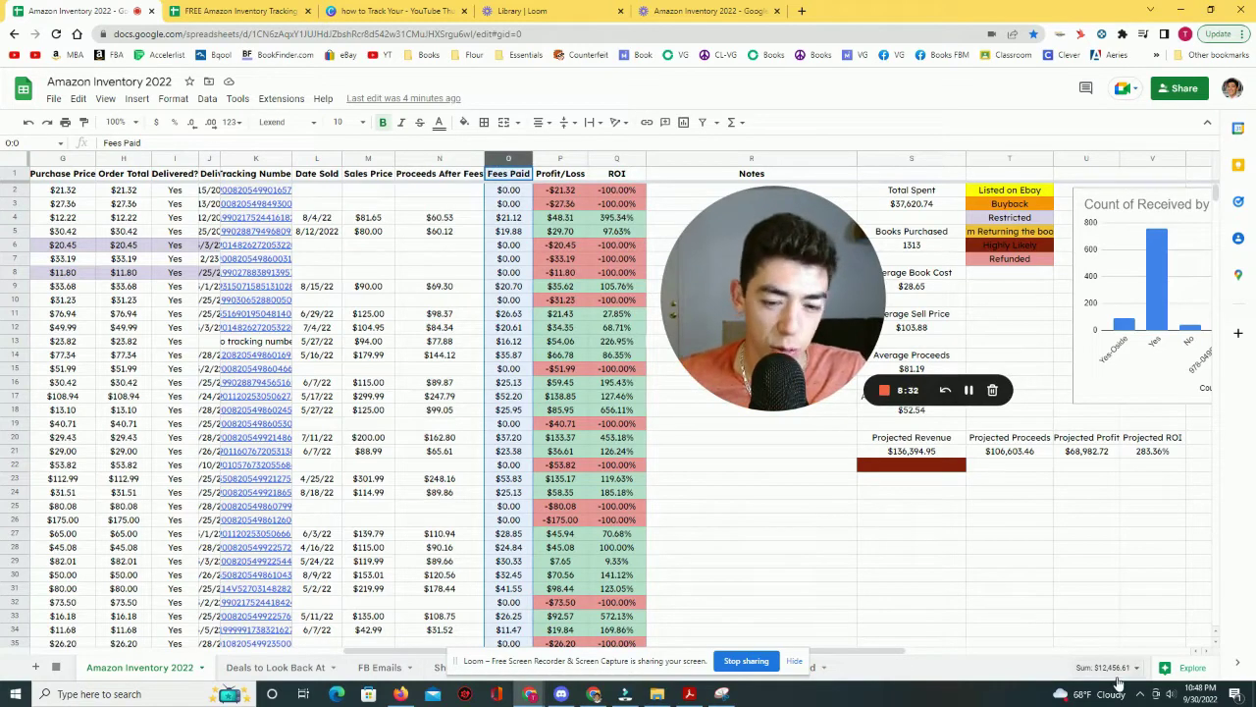
left_click(561, 159)
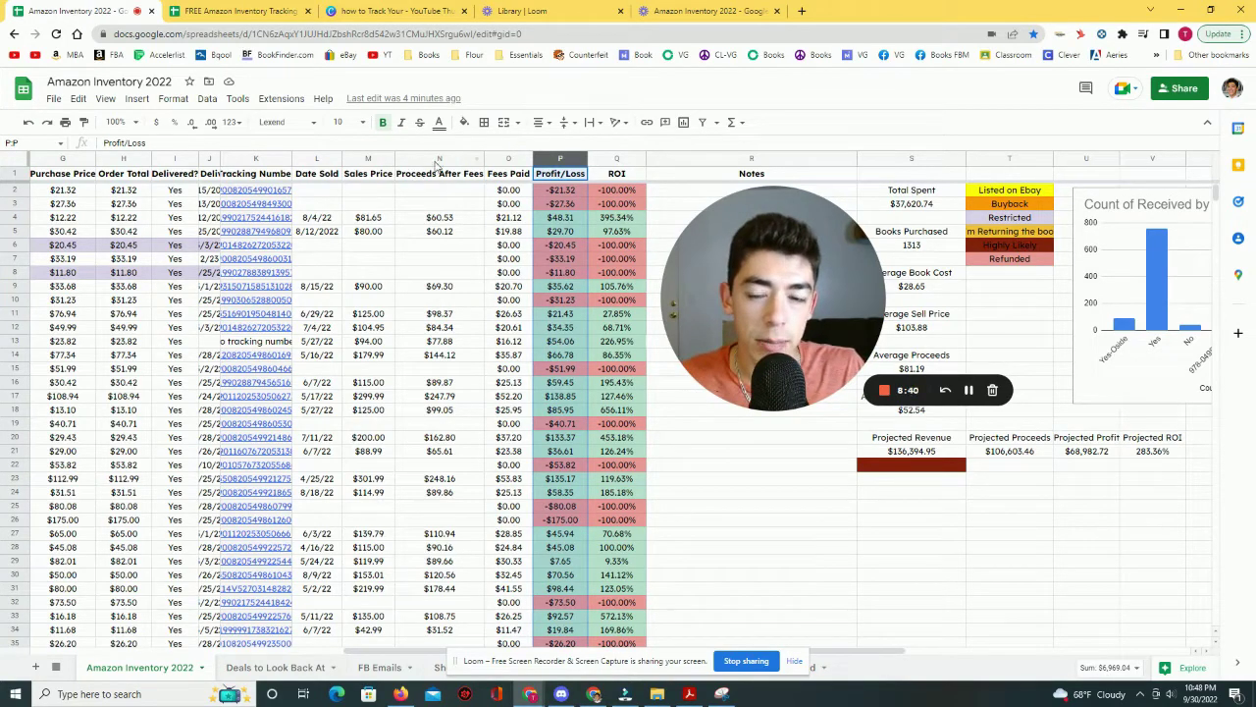
left_click(439, 159)
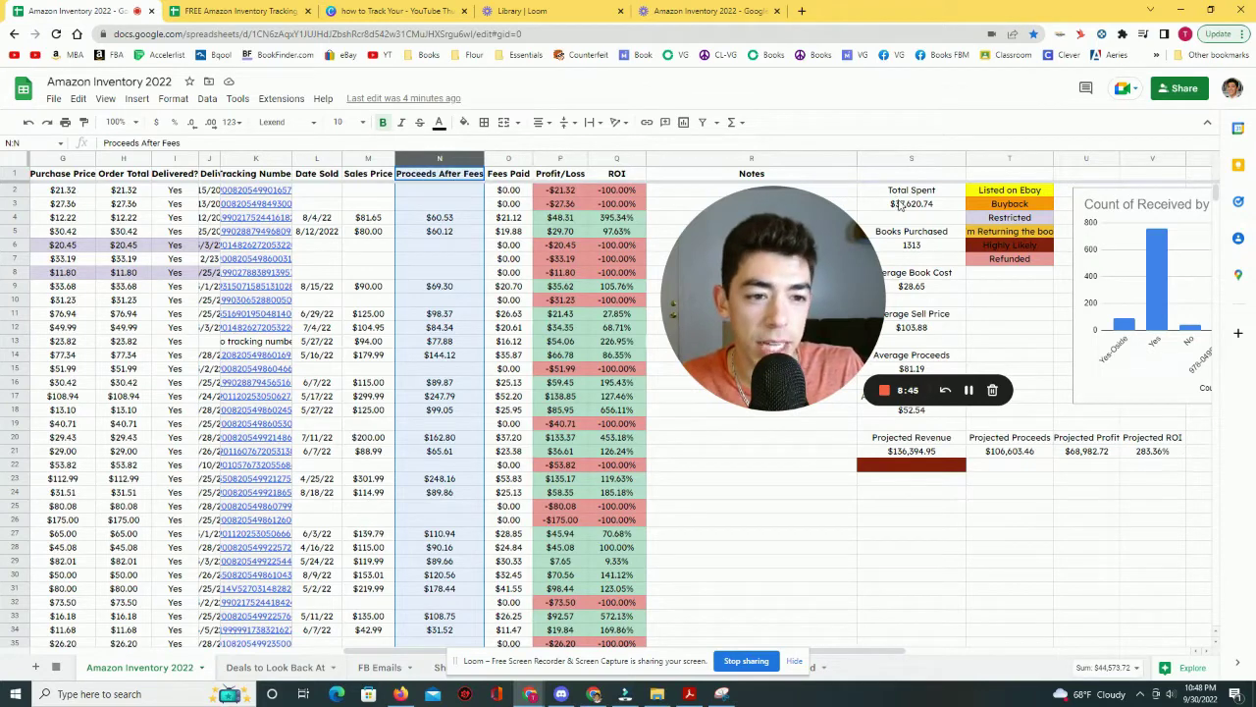
key("ctrl+3")
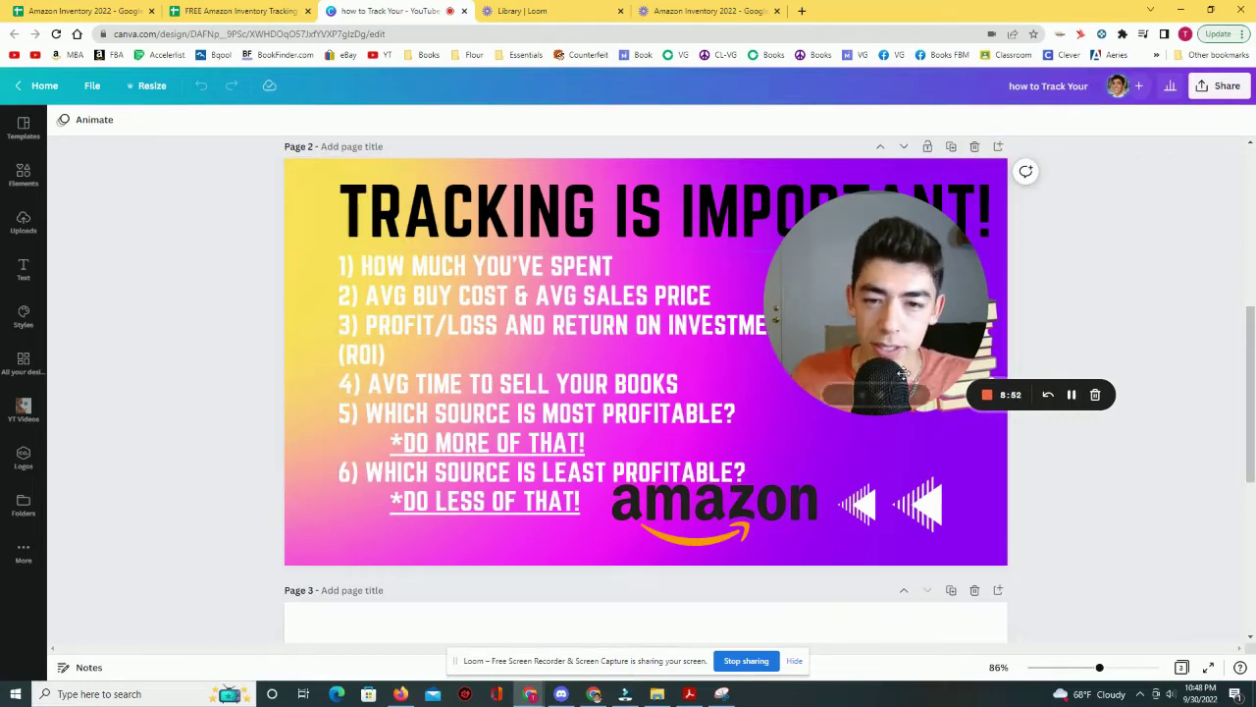
key("ctrl+1")
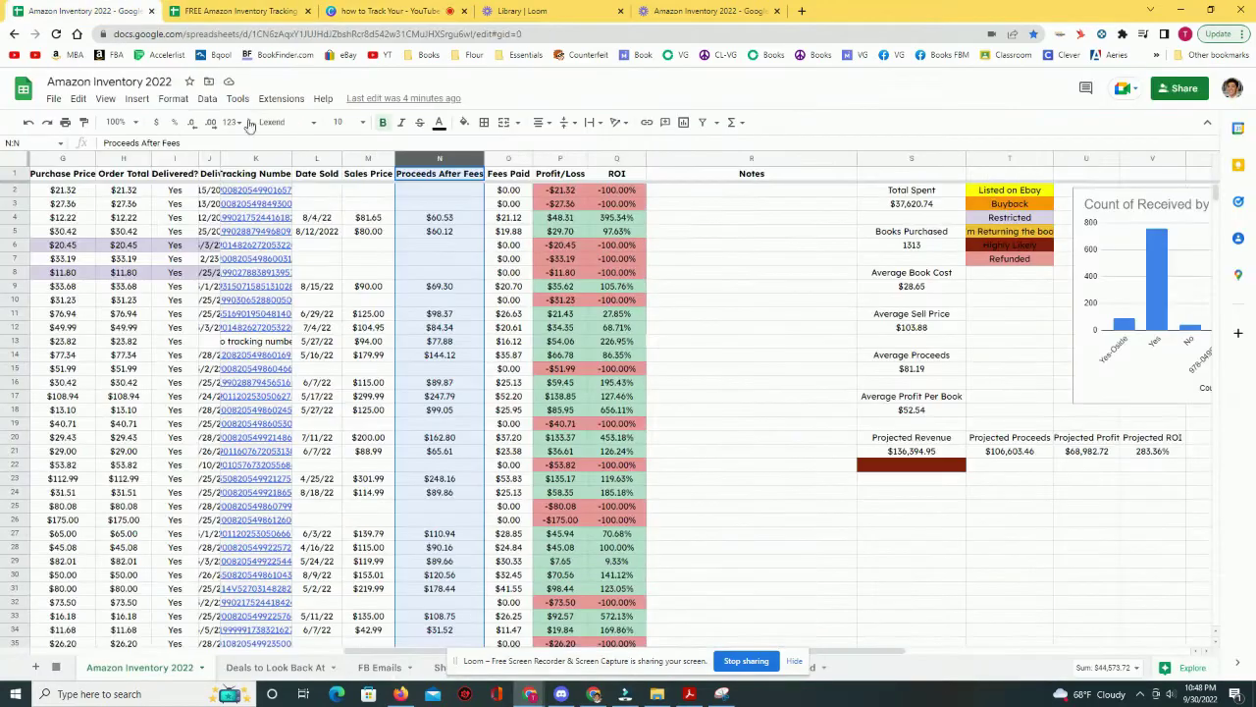
Step: Glance at the FB Emails sheet, scroll through the inventory's Date to Book Name columns, then show the Canva tracking slide
left_click(379, 667)
left_click(140, 666)
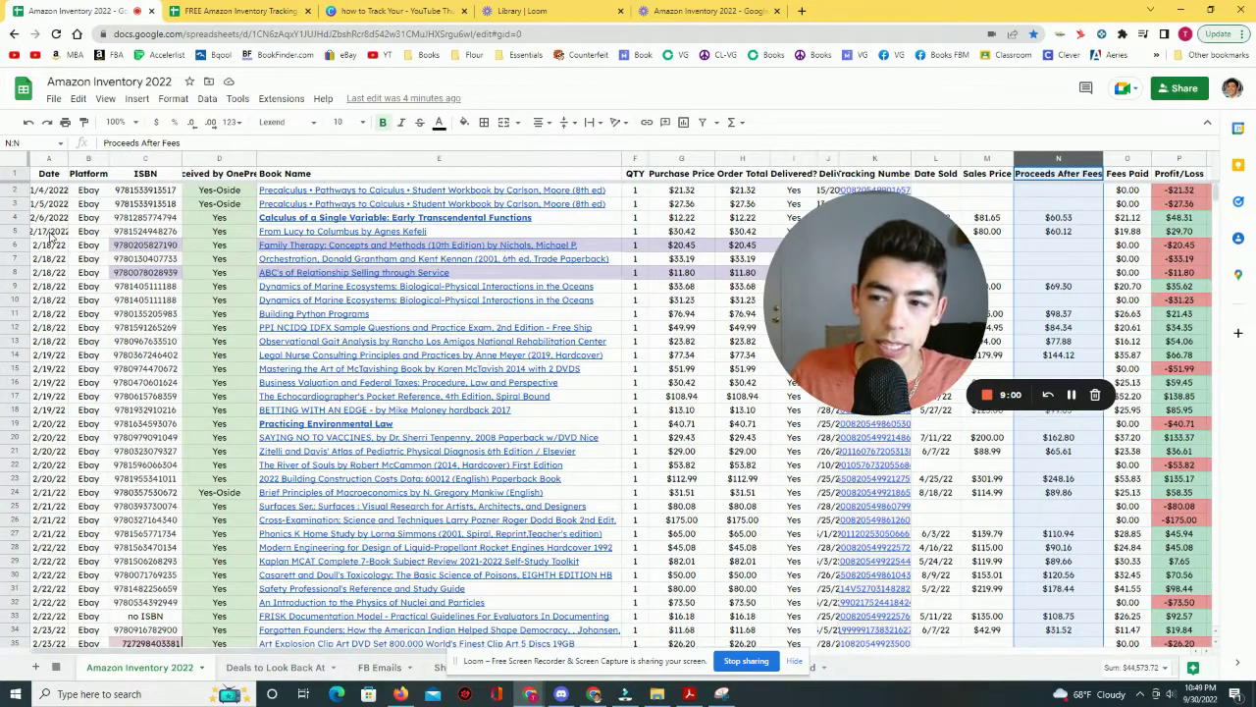
scroll(278, 653, "right", 5)
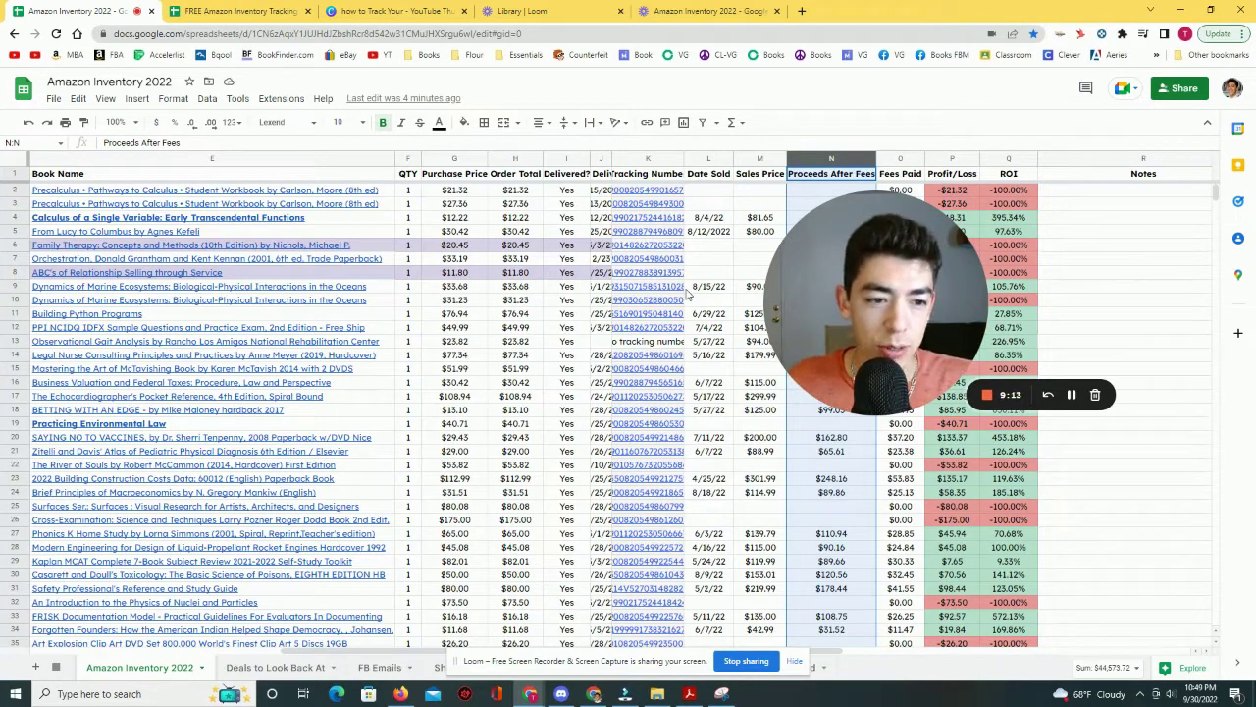
scroll(713, 319, "down", 1)
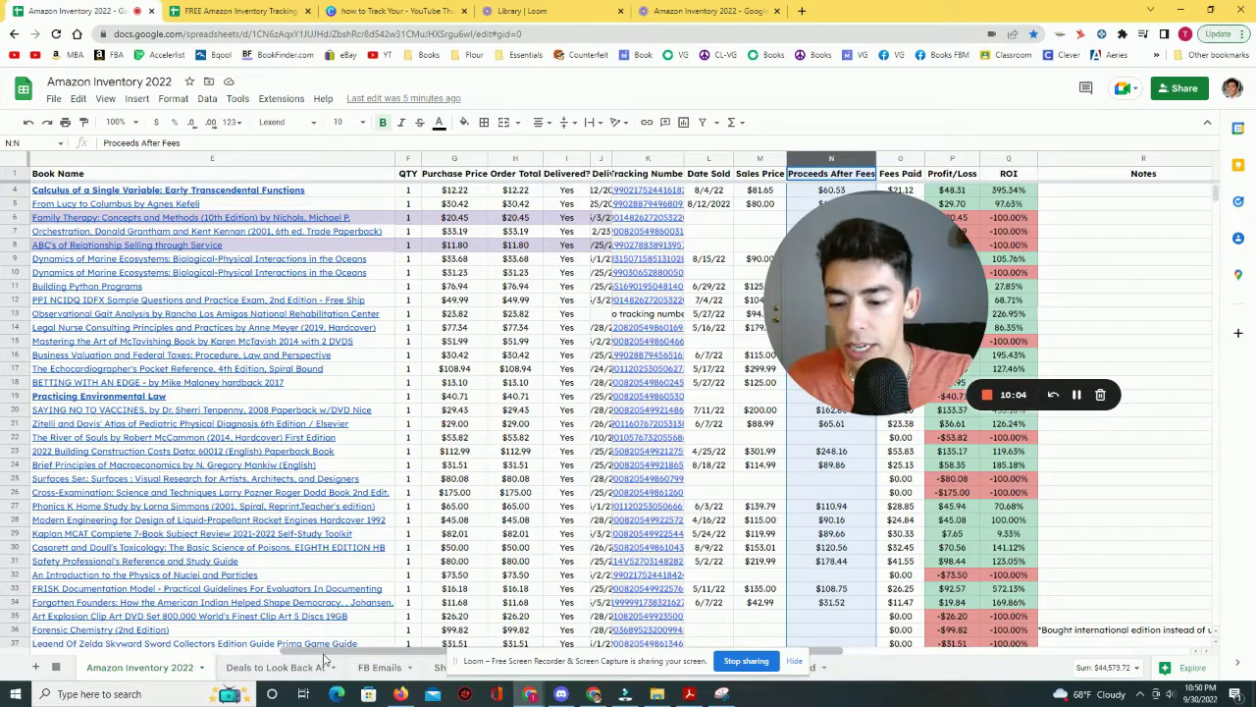
scroll(226, 628, "left", 4)
scroll(569, 537, "up", 1)
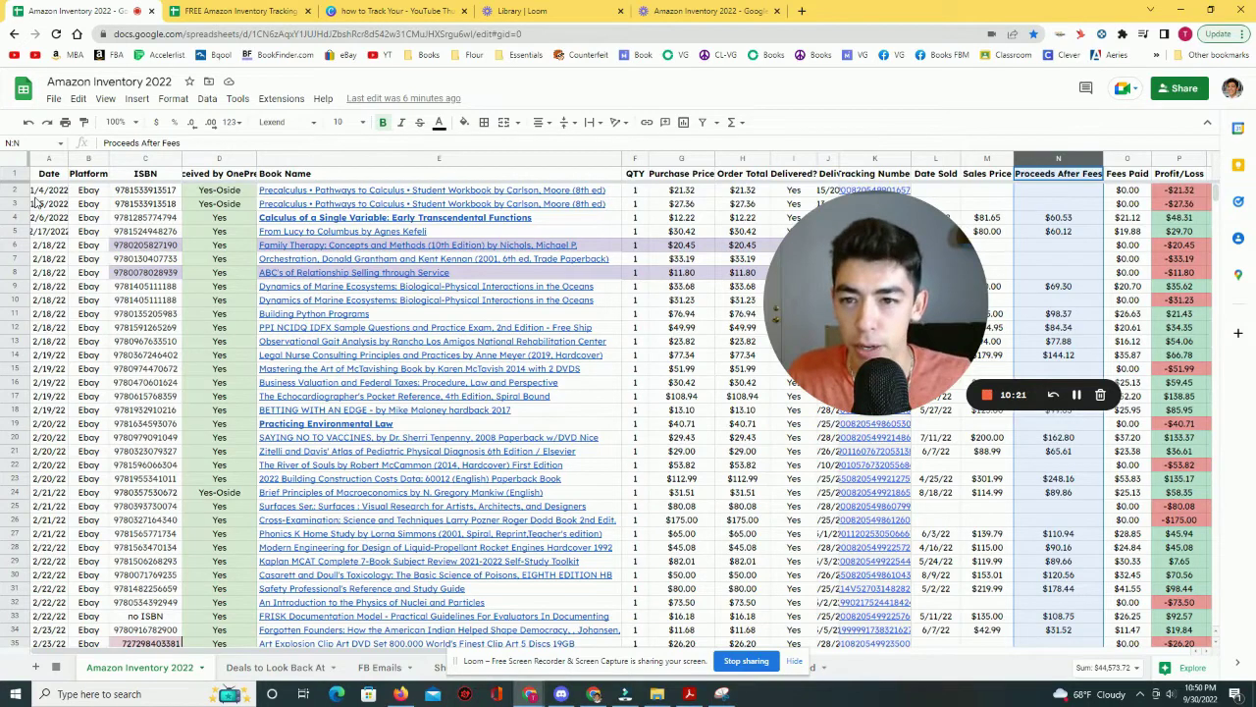
left_click(388, 11)
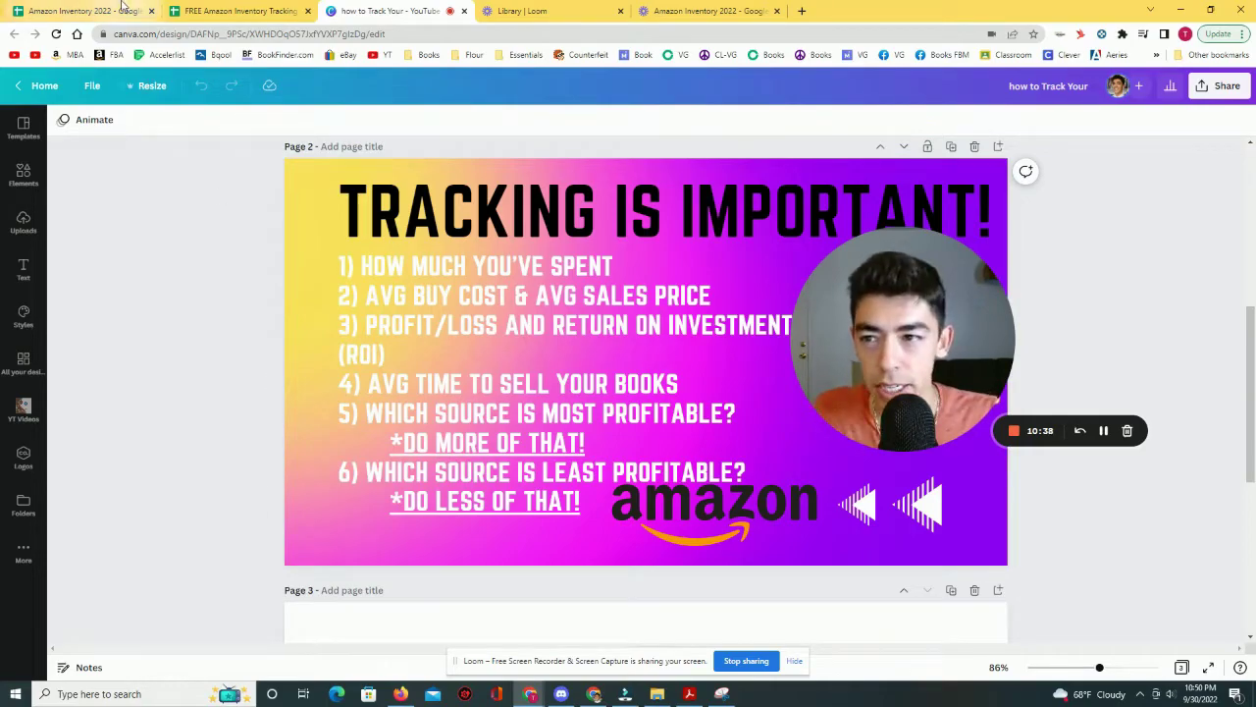
Step: Return to the inventory sheet and scroll down through hundreds of book rows, then back to the top
left_click(84, 11)
scroll(1156, 267, "down", 15)
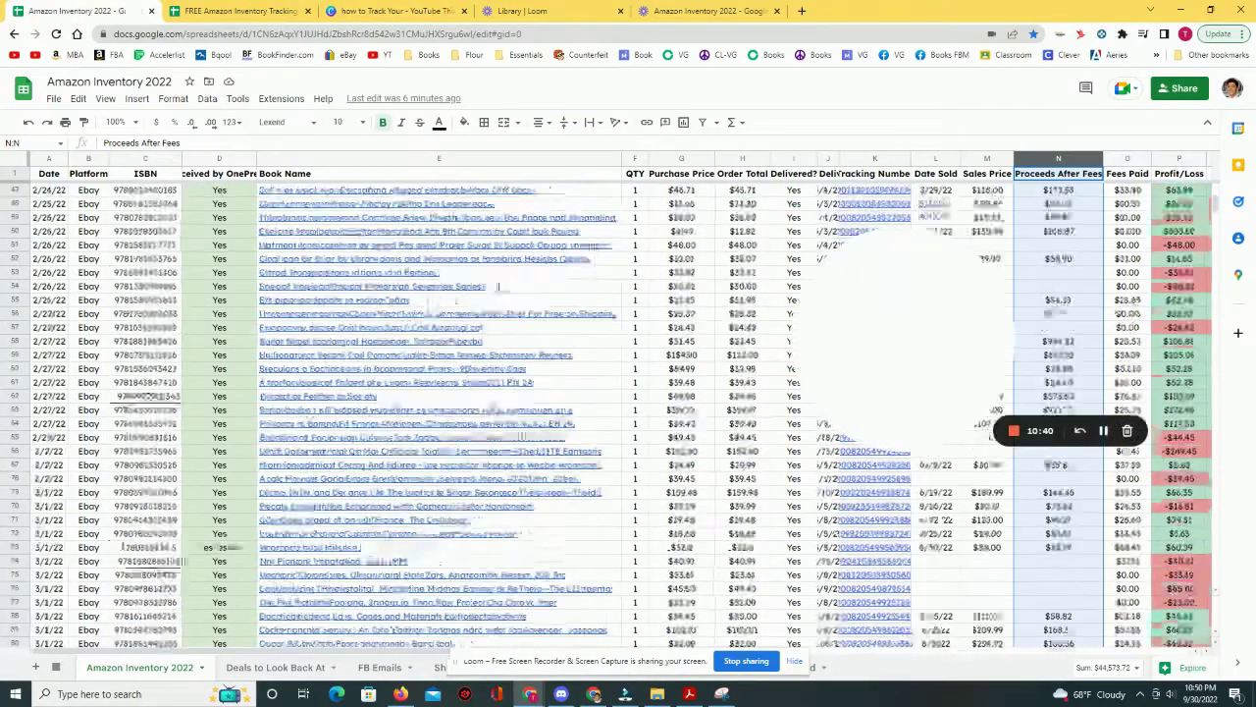
left_click_drag(1213, 206, 1211, 301)
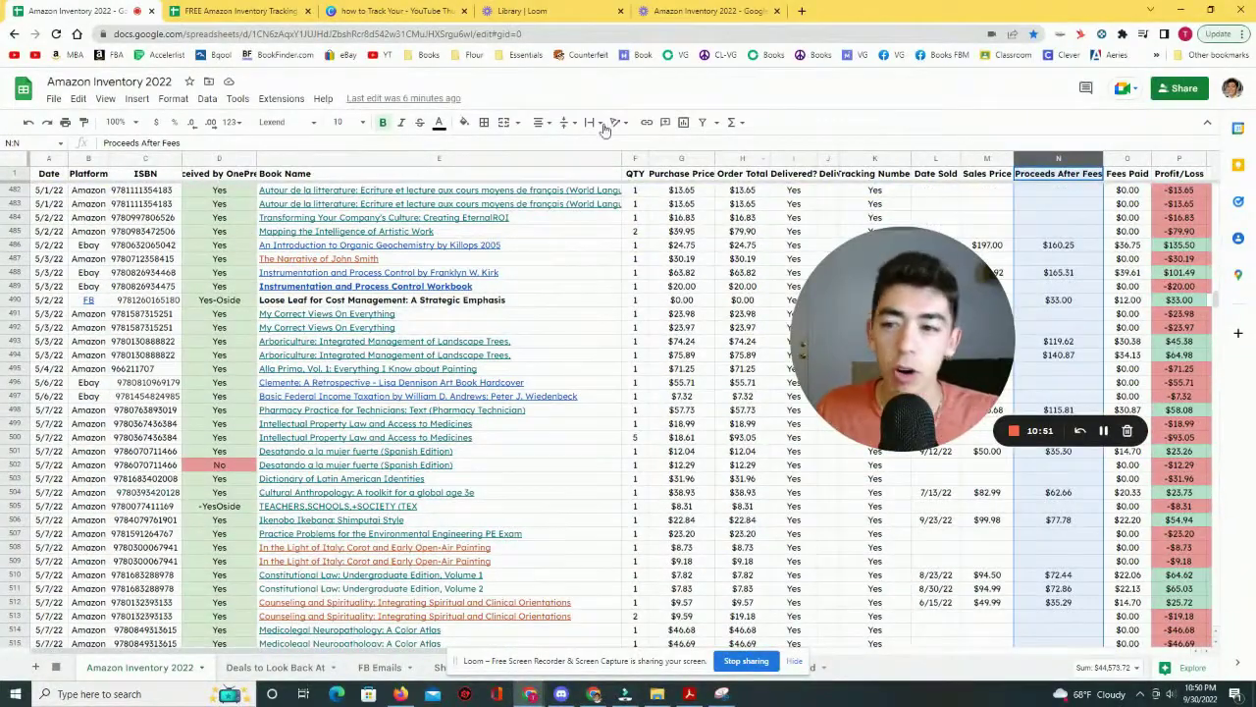
scroll(648, 373, "up", 2)
left_click_drag(1217, 300, 1232, 171)
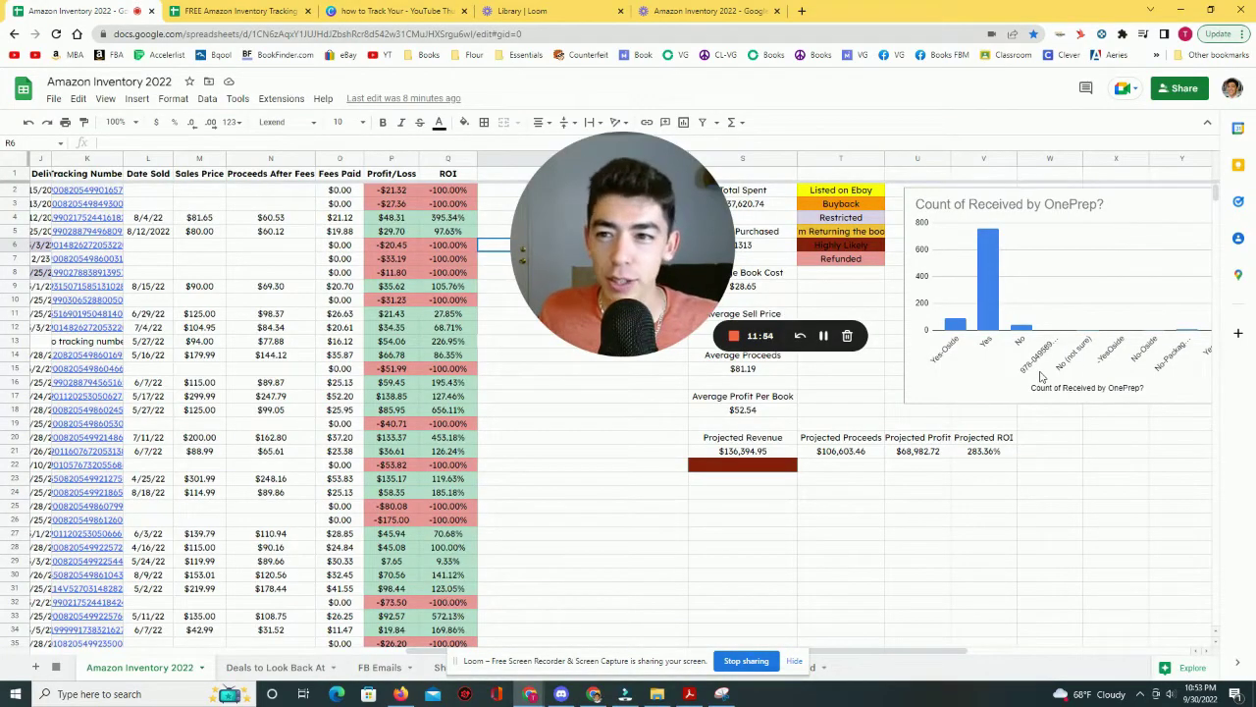
Step: Open the FREE Amazon Inventory Tracking template and view its Amazon Inventory 2022 sheet with one $21.32 sample book
left_click(288, 20)
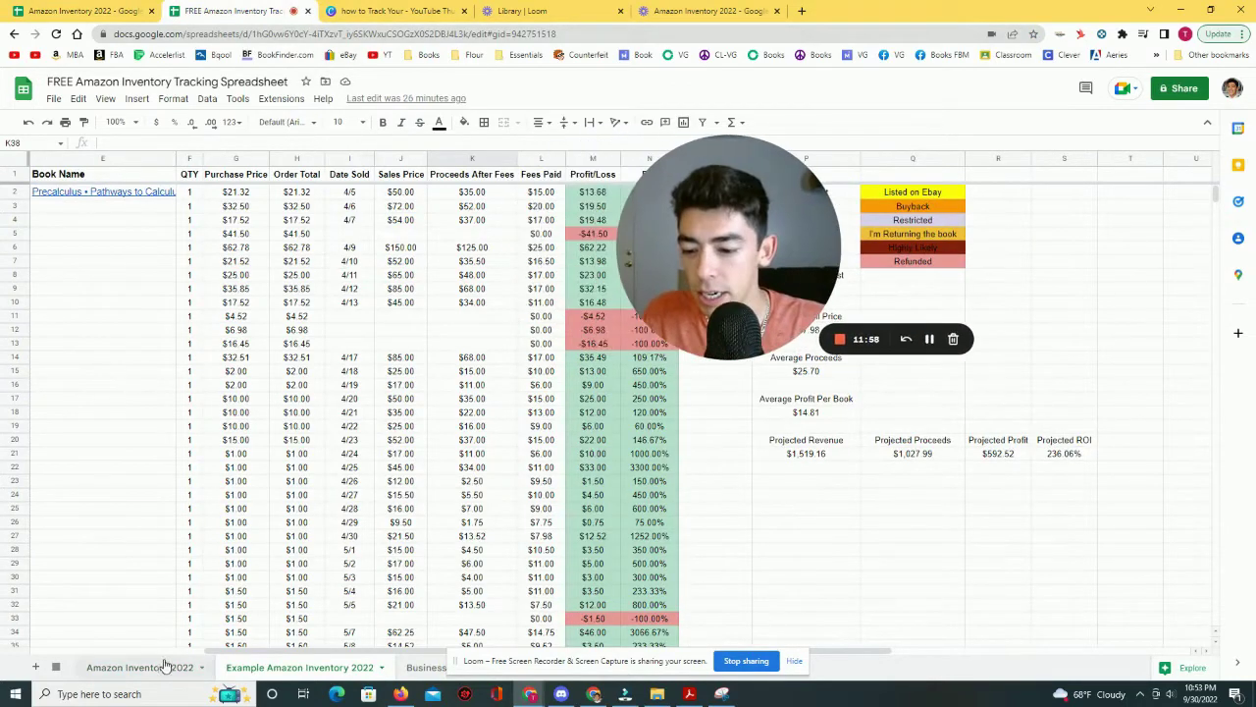
left_click(162, 666)
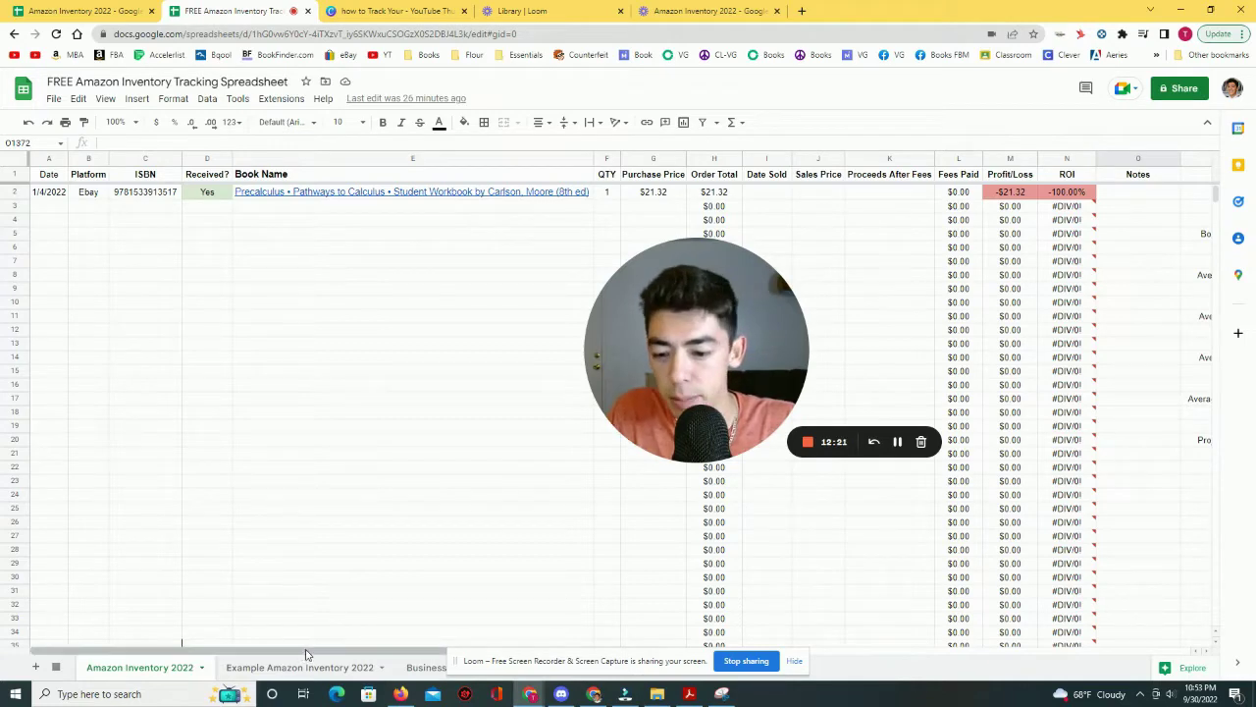
left_click_drag(306, 652, 489, 666)
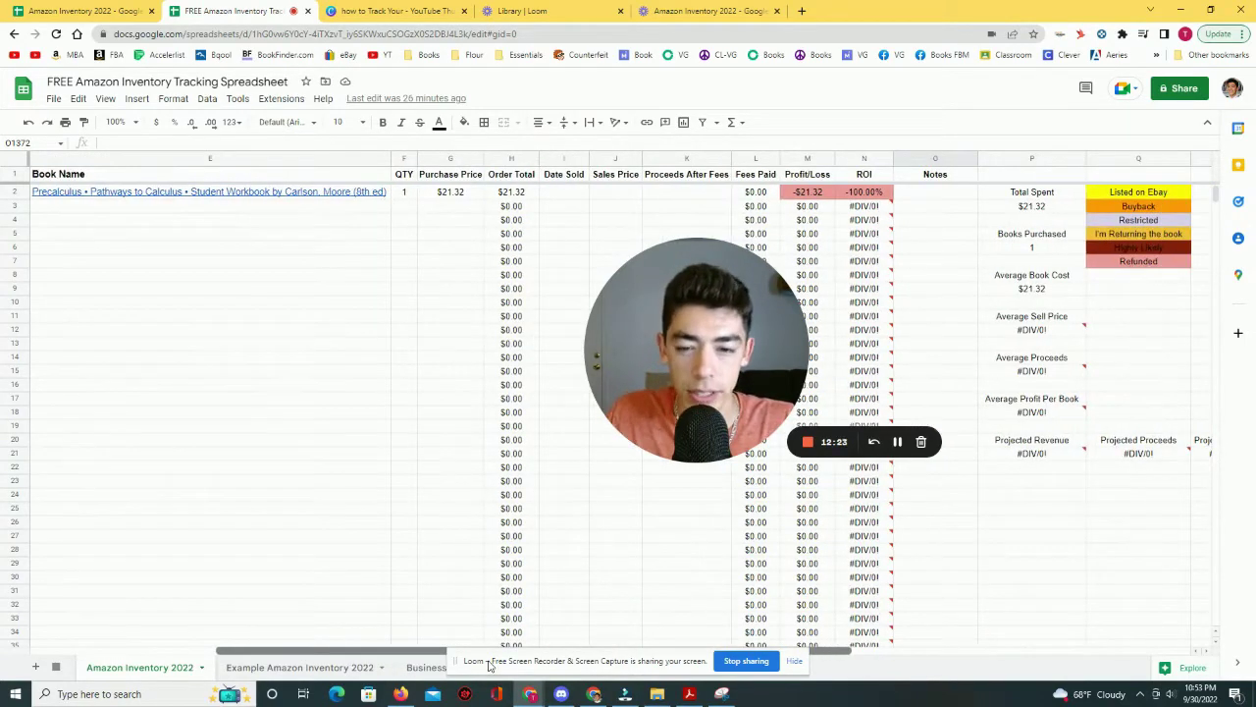
left_click(291, 666)
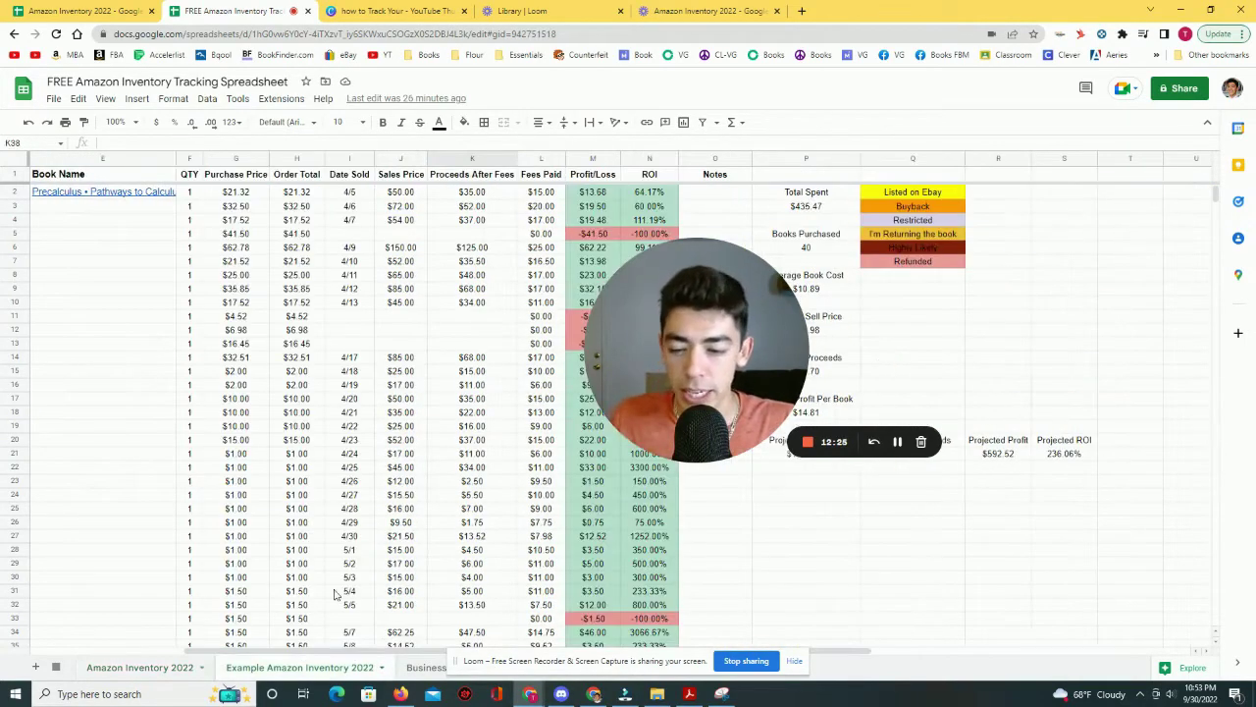
left_click_drag(294, 653, 66, 643)
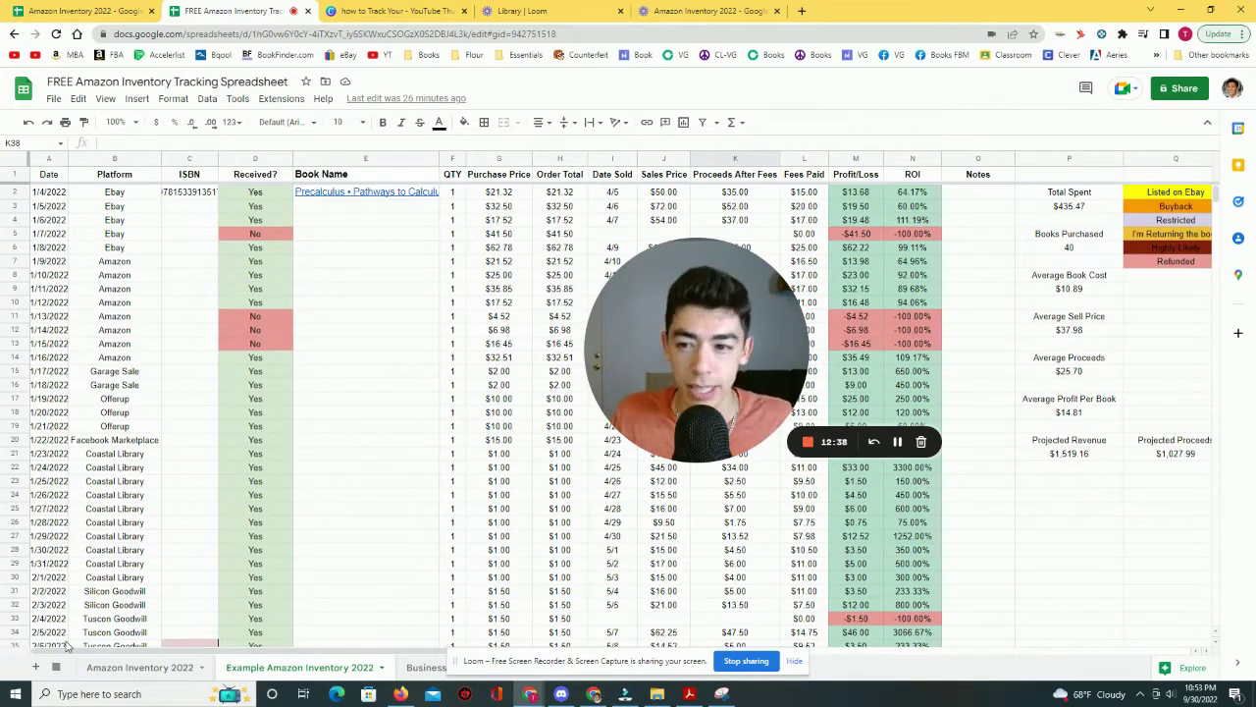
scroll(196, 426, "down", 5)
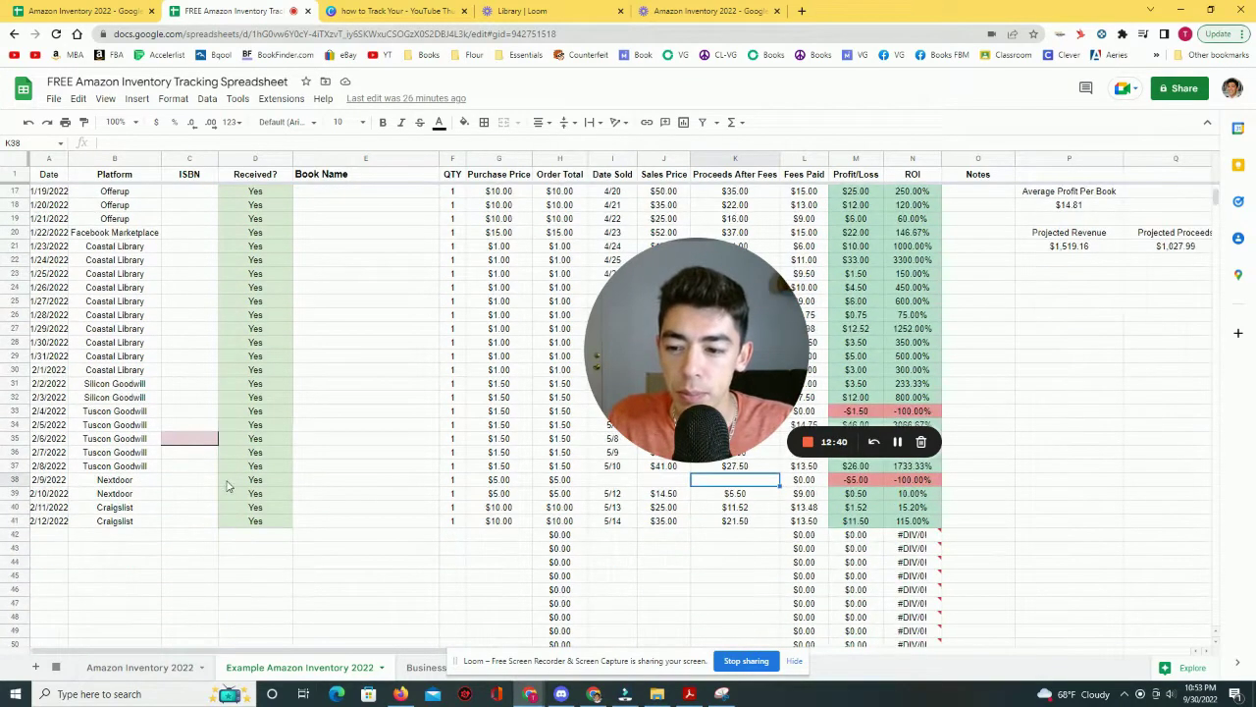
scroll(232, 481, "up", 5)
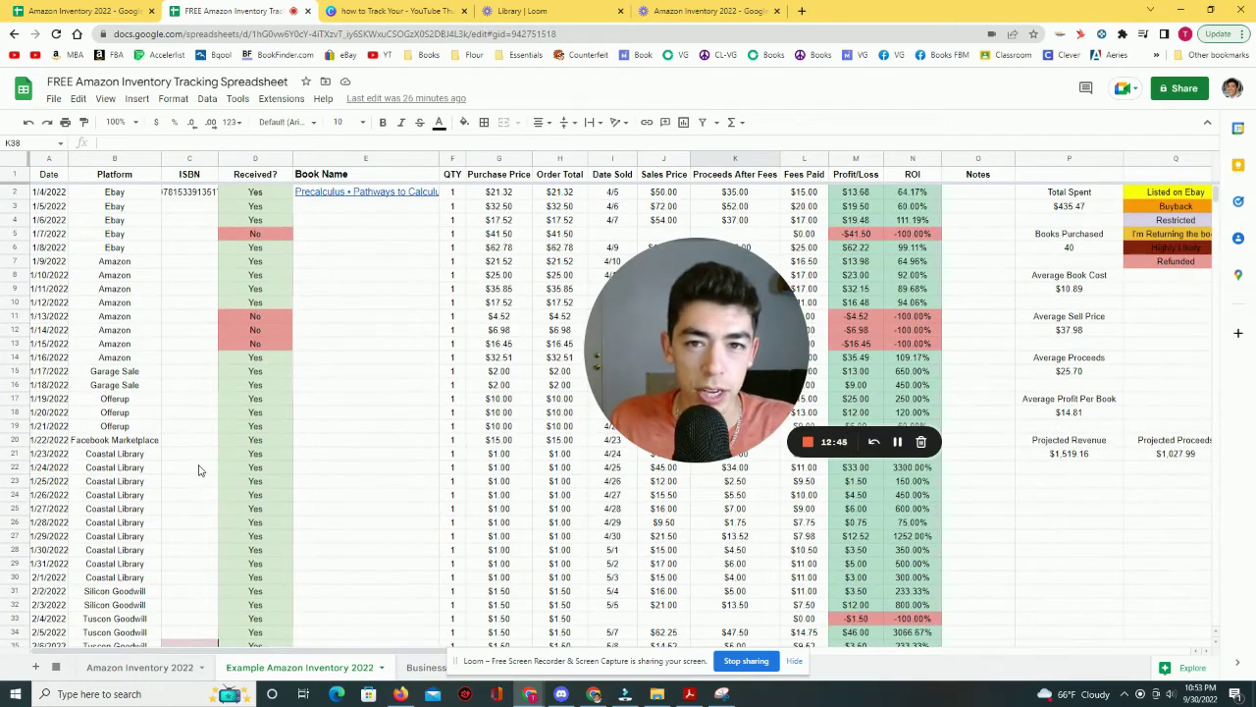
scroll(174, 437, "down", 3)
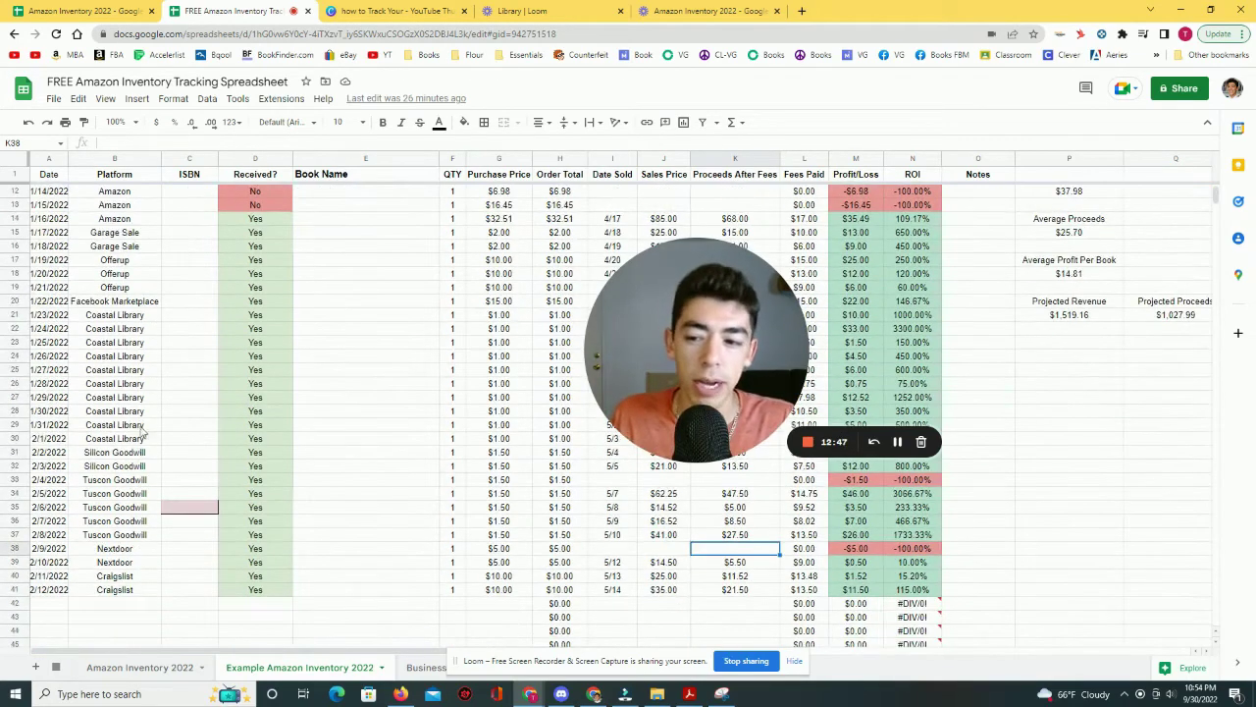
left_click(119, 357)
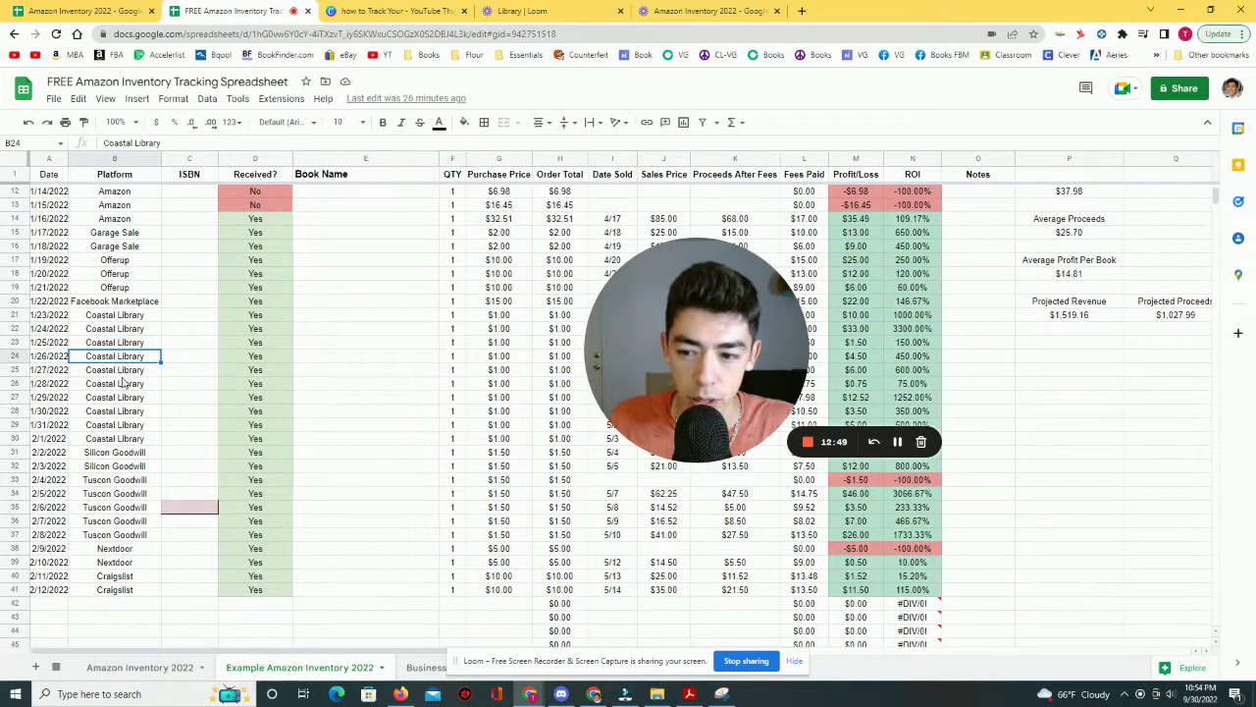
left_click(121, 455)
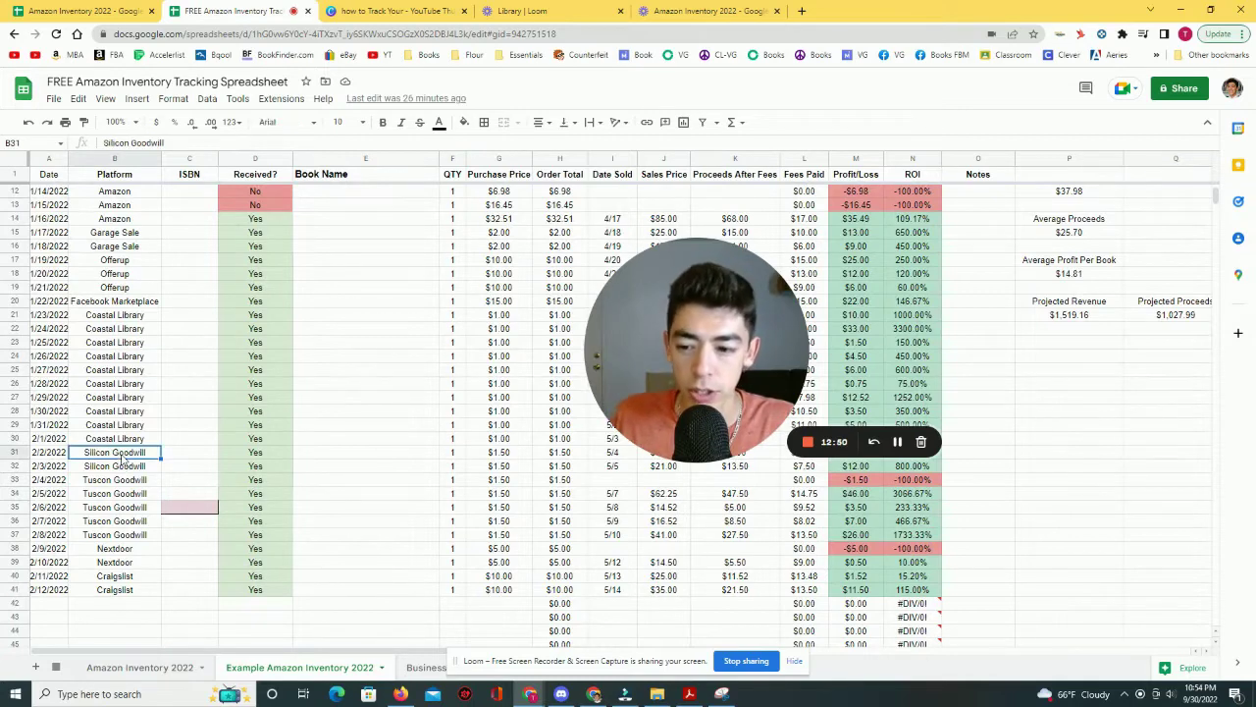
left_click(147, 547)
scroll(169, 545, "up", 1)
scroll(169, 545, "up", 3)
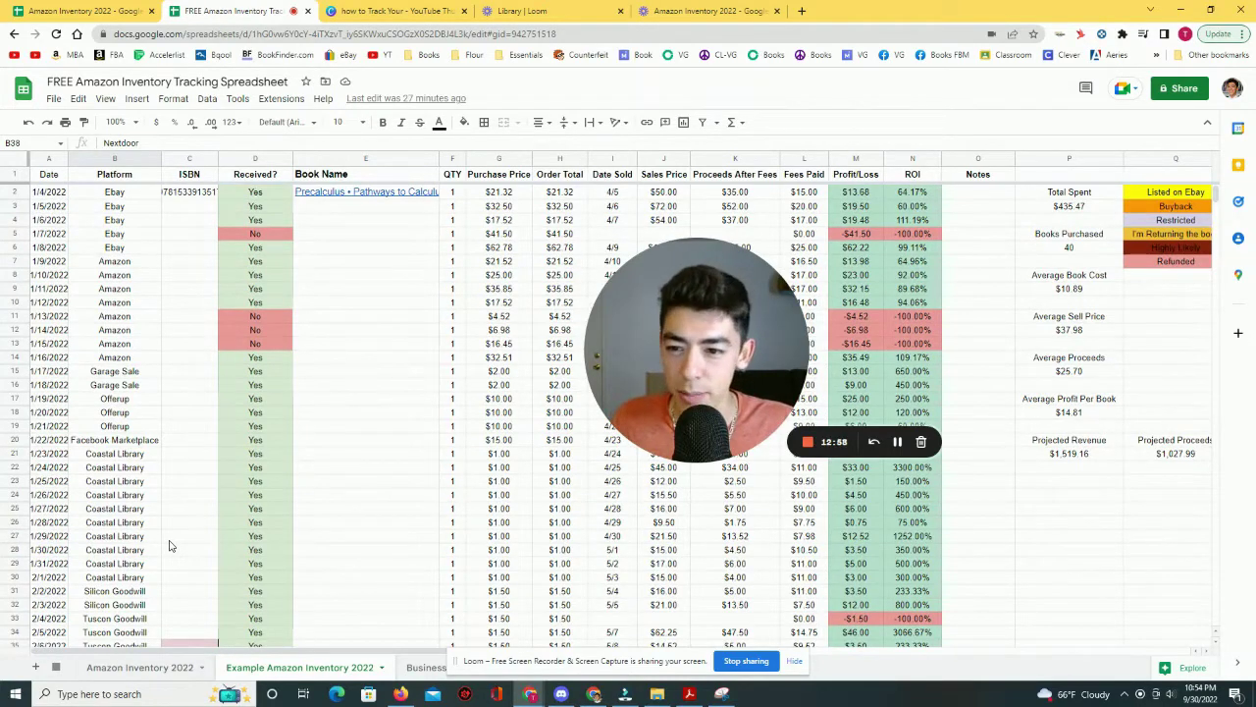
scroll(255, 471, "down", 4)
scroll(346, 410, "up", 4)
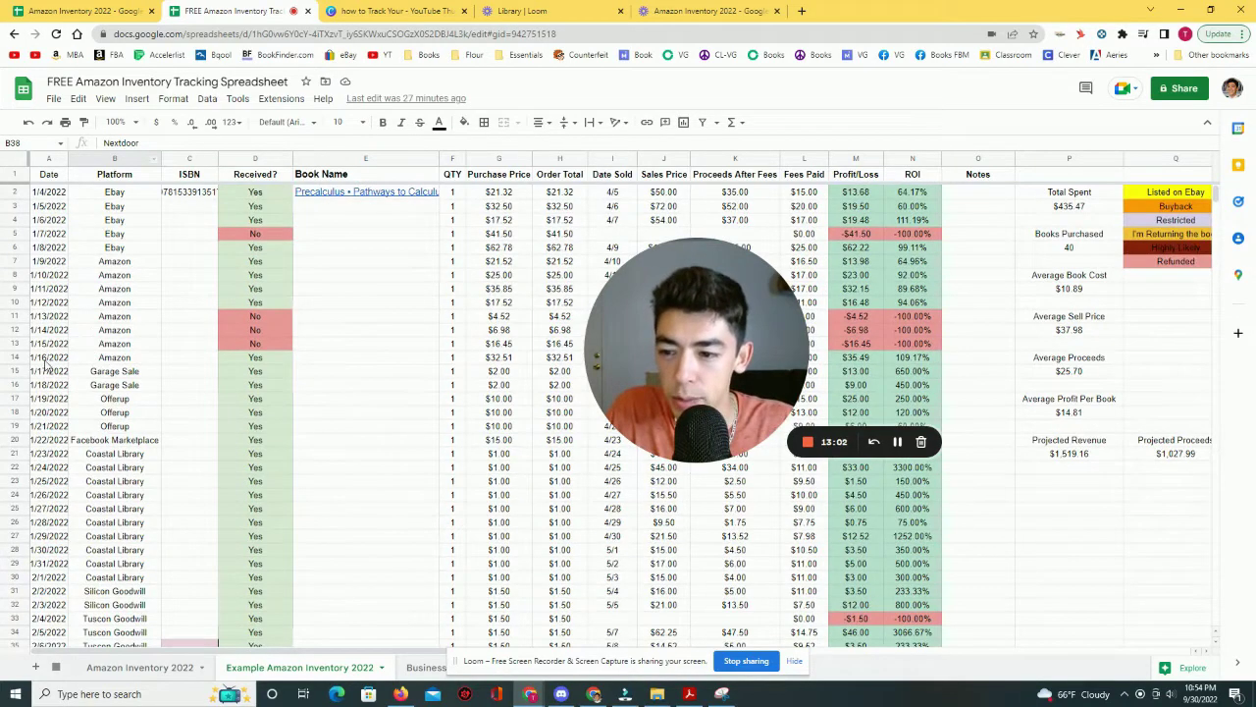
scroll(284, 241, "down", 3)
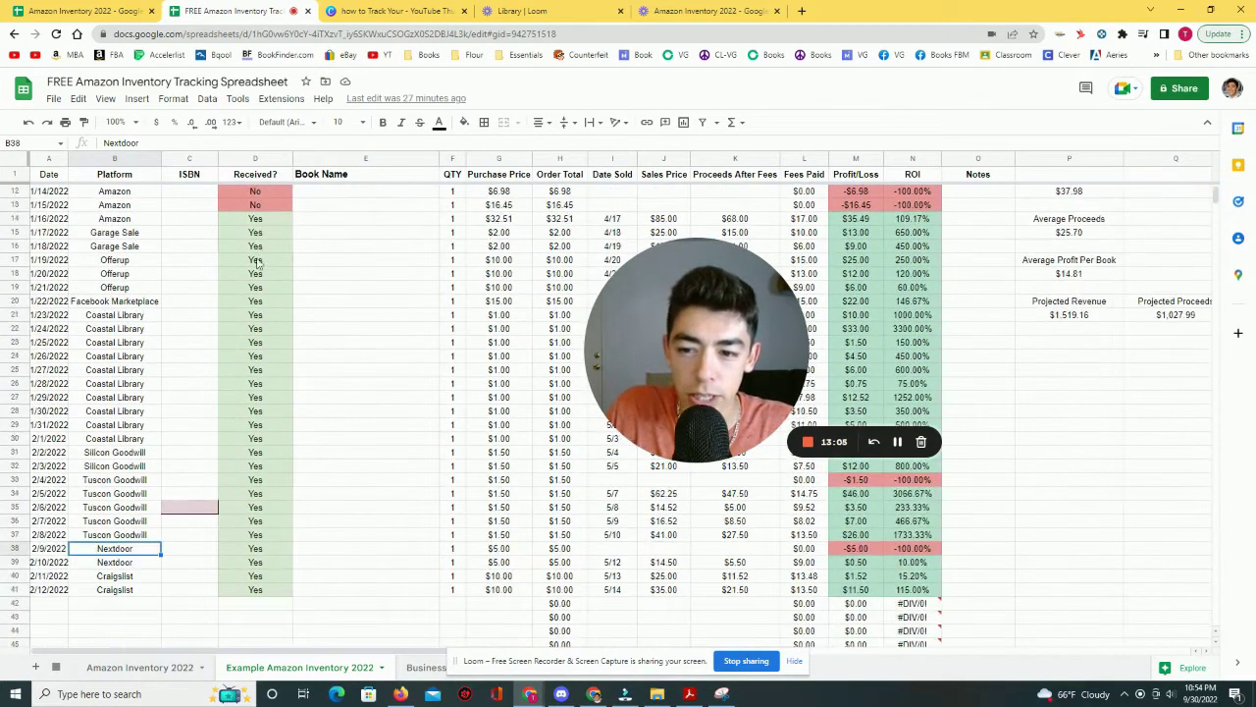
scroll(371, 272, "up", 3)
left_click_drag(707, 295, 346, 281)
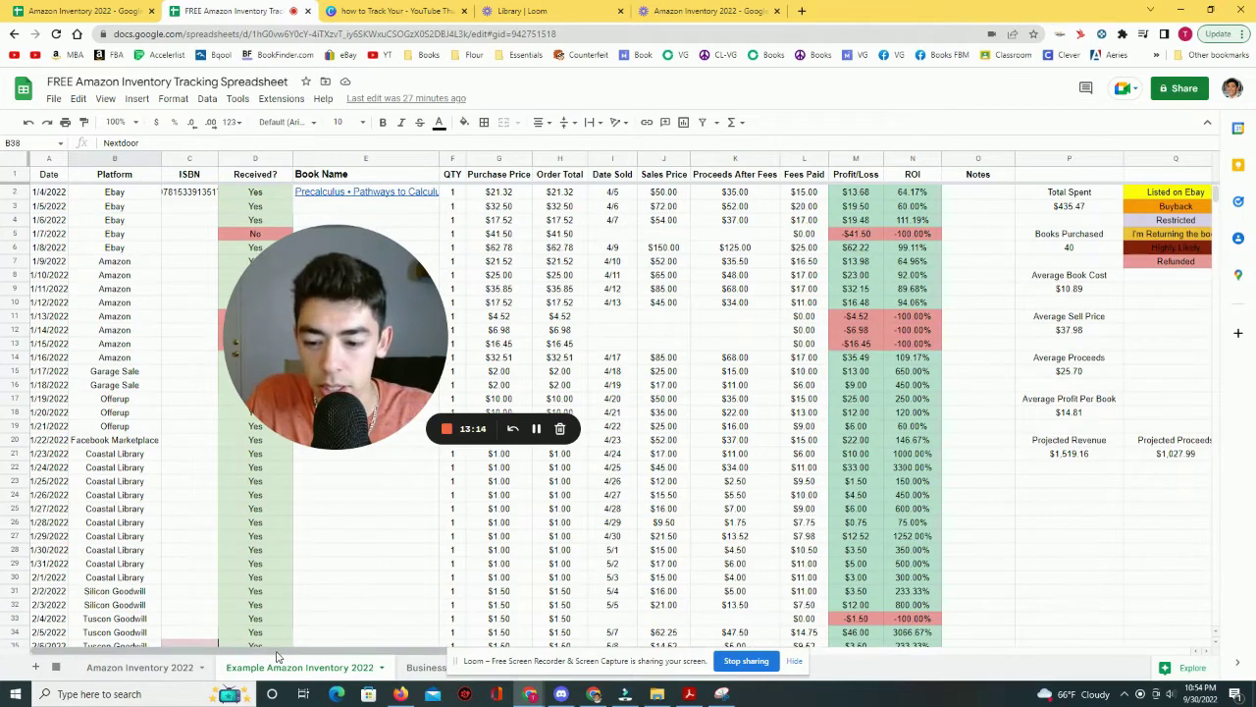
scroll(317, 657, "right", 1)
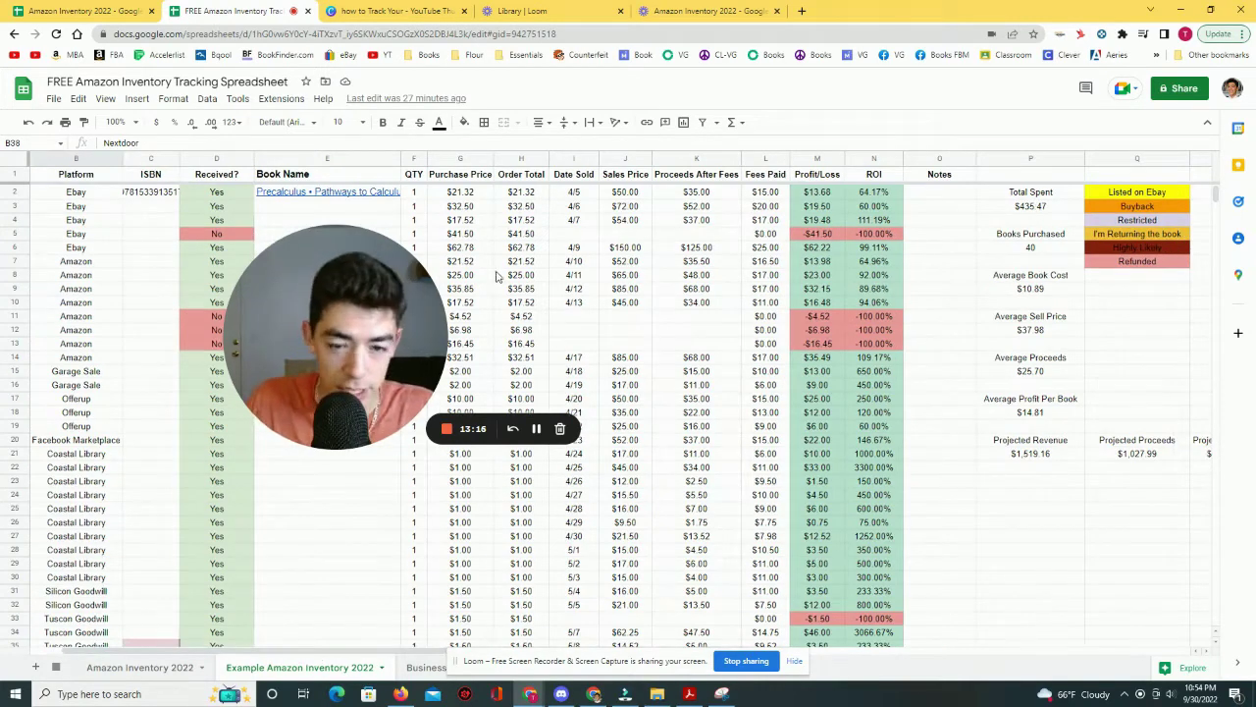
Step: Enter the row 5 eBay sale: date sold 4/7, price $125.00, proceeds $95.00
left_click_drag(346, 359, 289, 444)
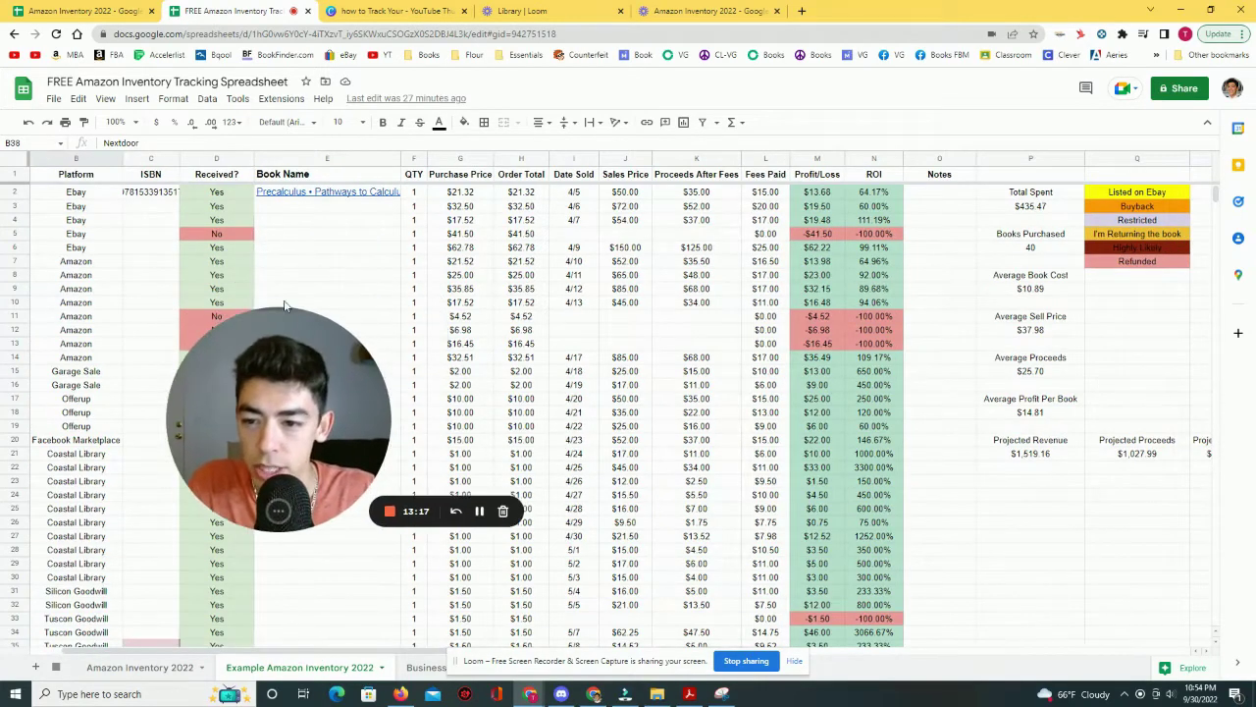
left_click(586, 236)
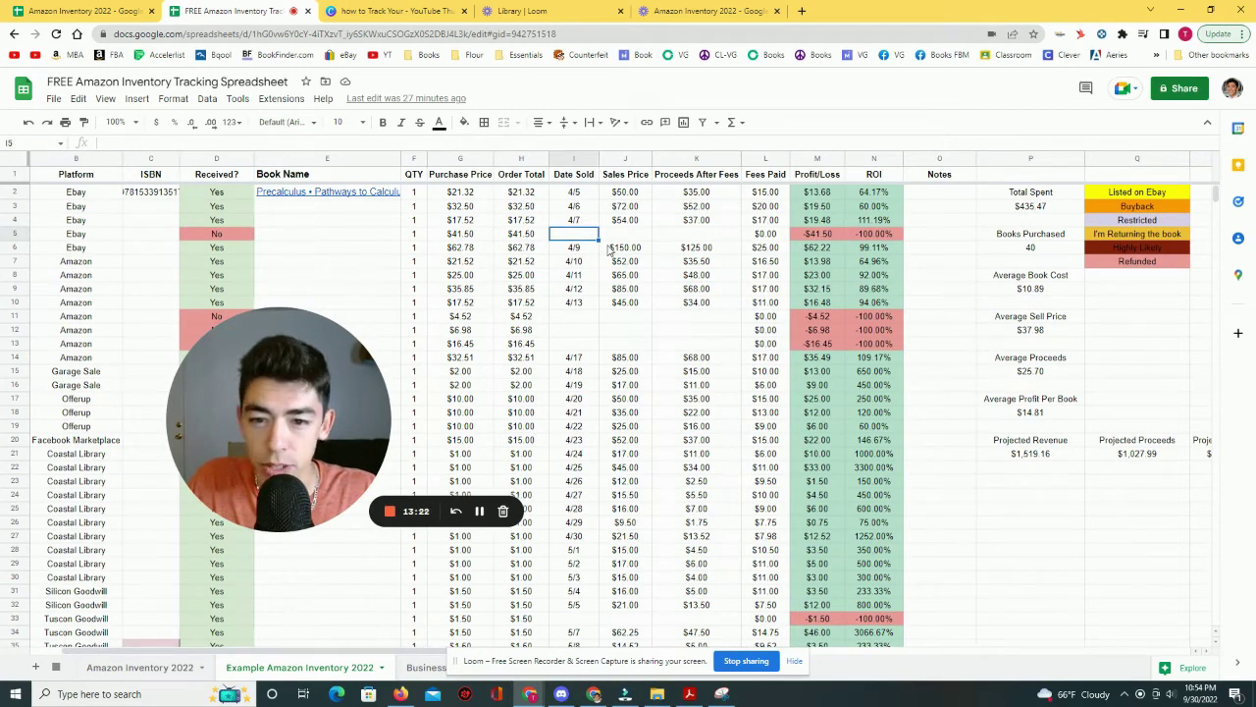
type("4")
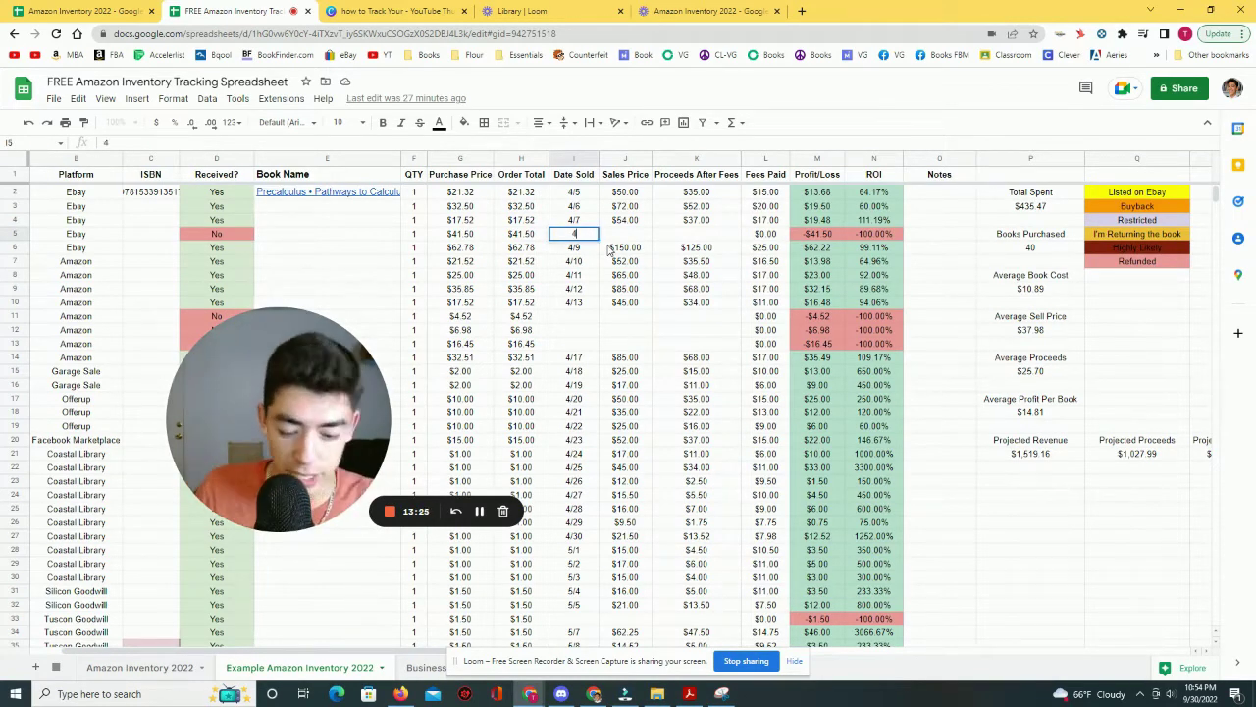
type("/7")
left_click(627, 240)
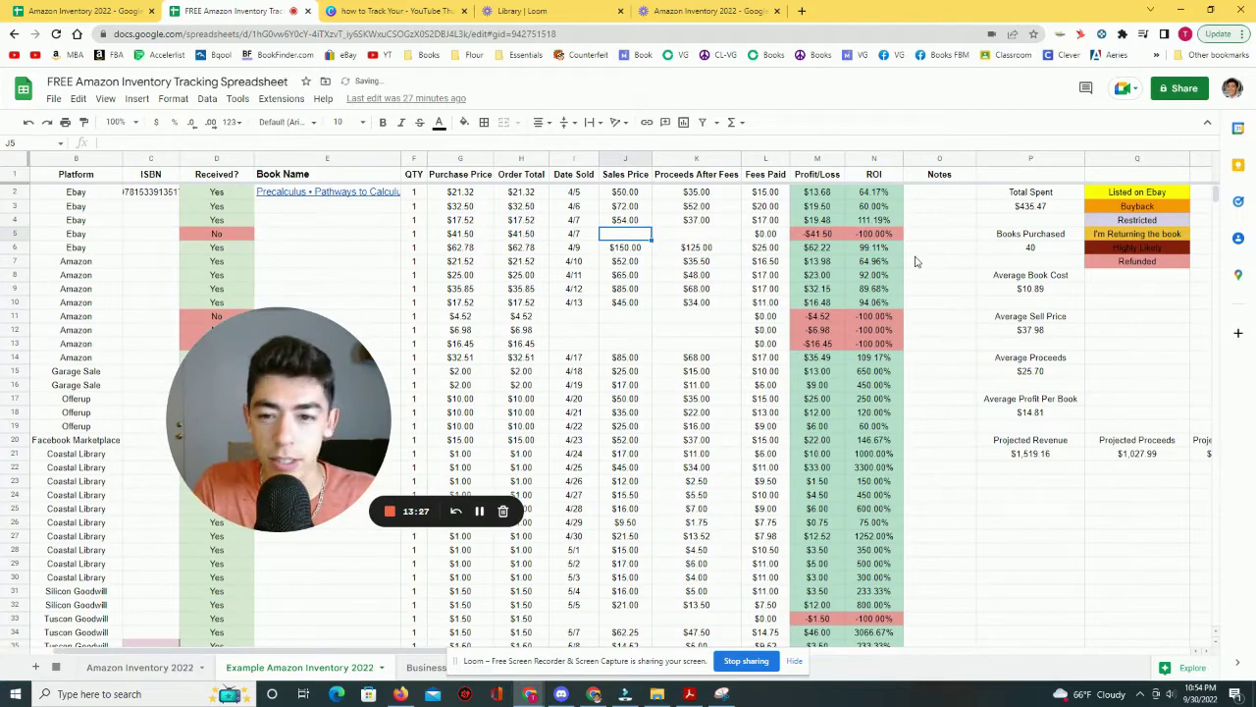
type("125")
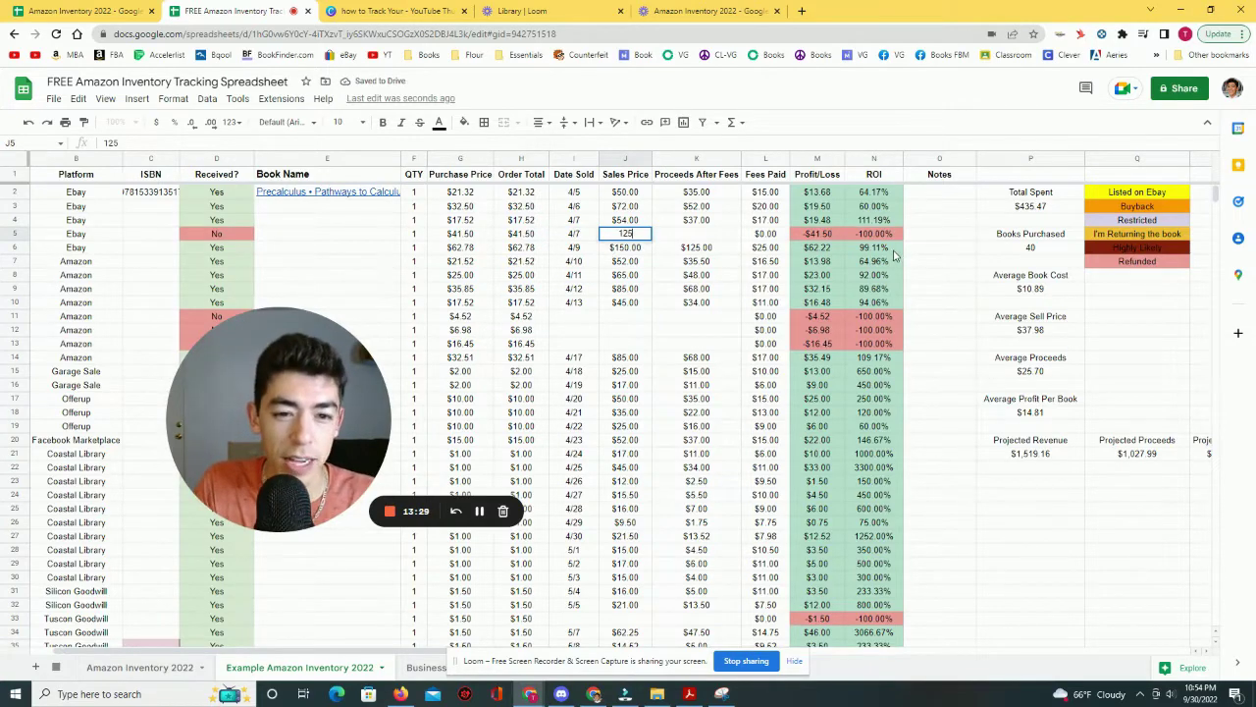
key("Tab")
type("95")
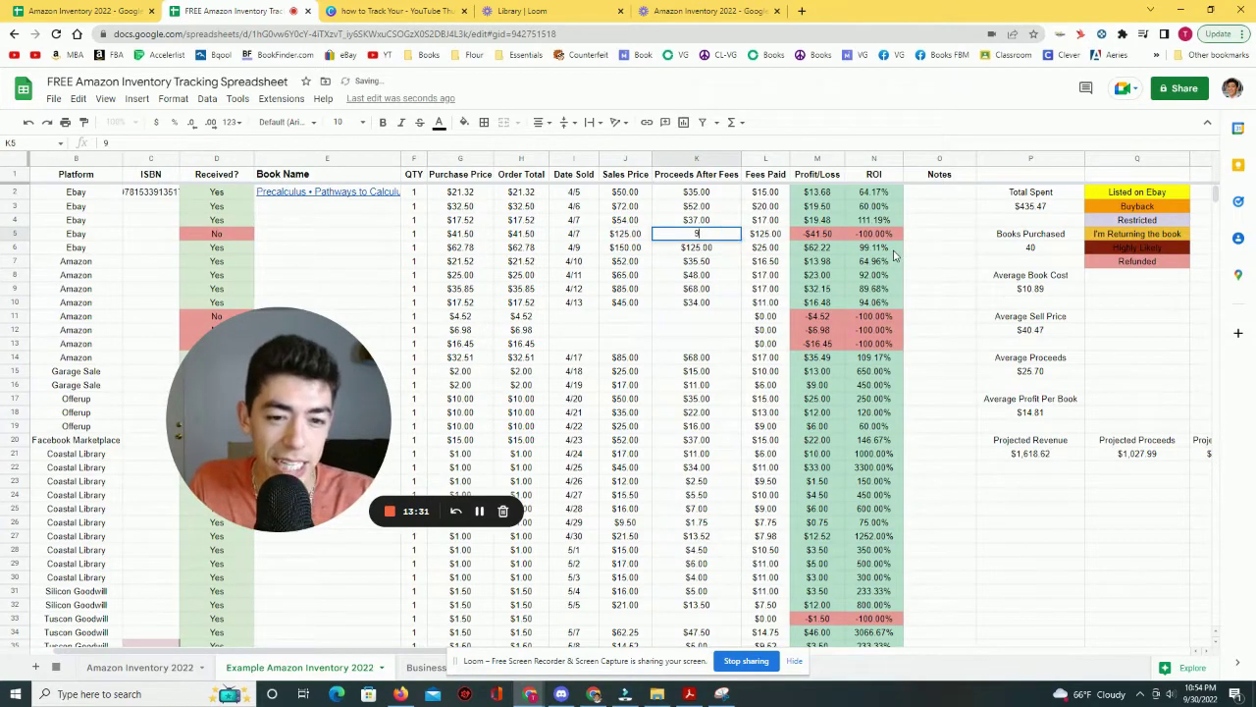
key("Return")
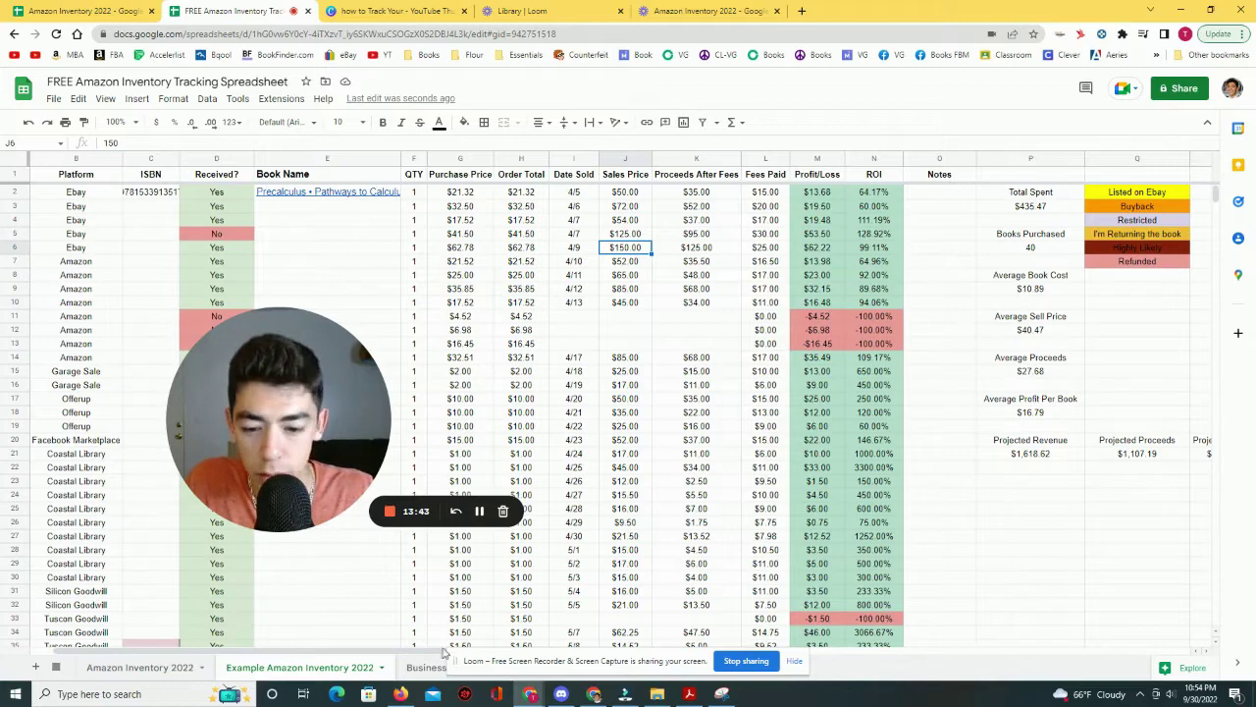
left_click_drag(442, 651, 540, 651)
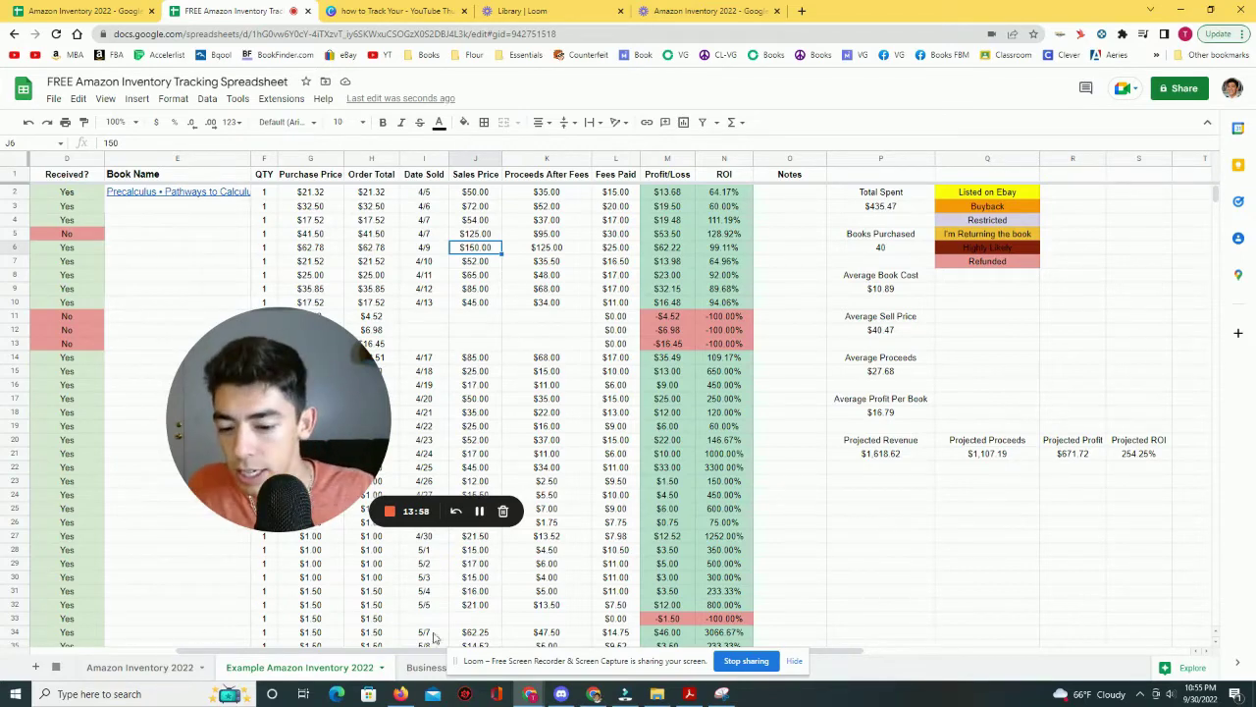
Step: Review the Business Expenses sheet's $100.00 total, then return to the Amazon Inventory 2022 sheet
left_click(422, 667)
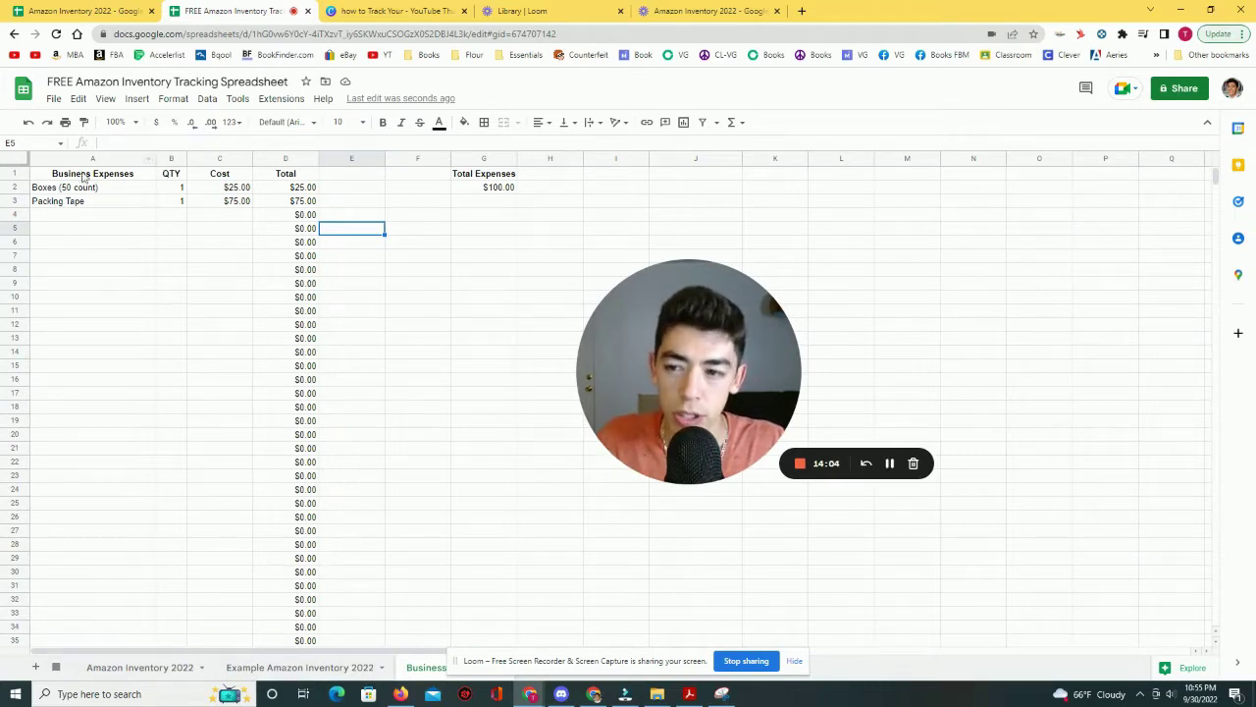
left_click(86, 212)
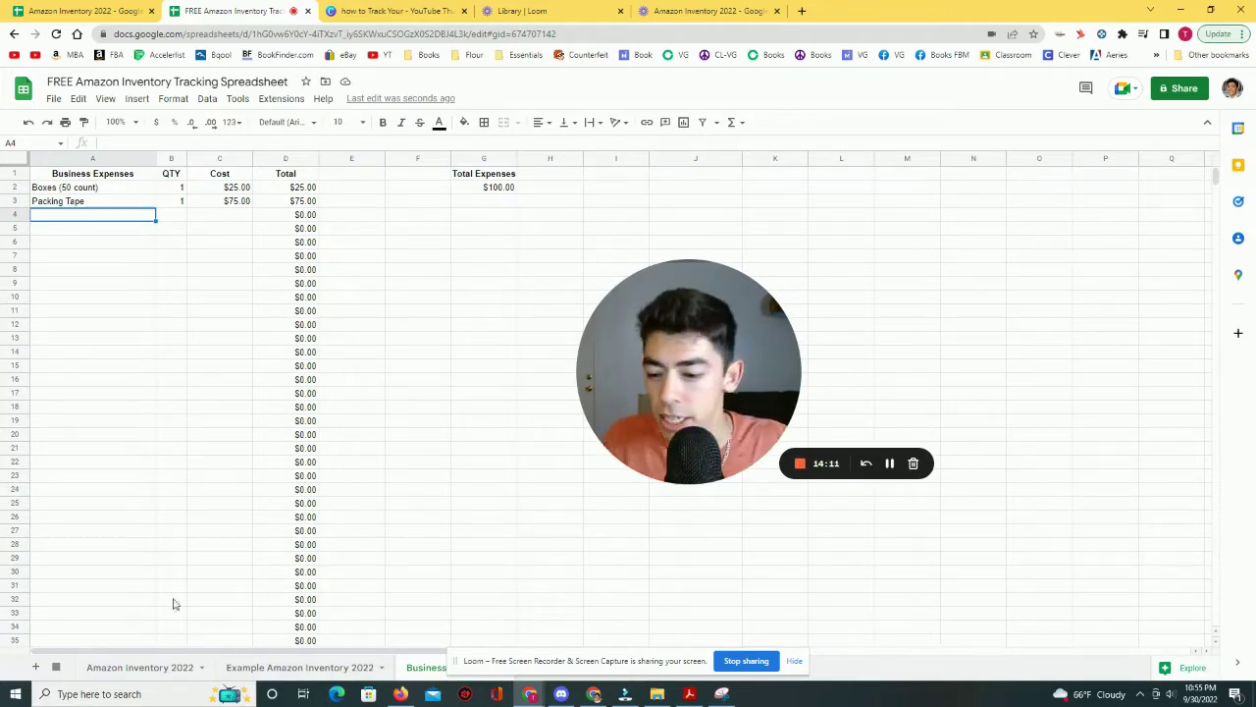
left_click(152, 668)
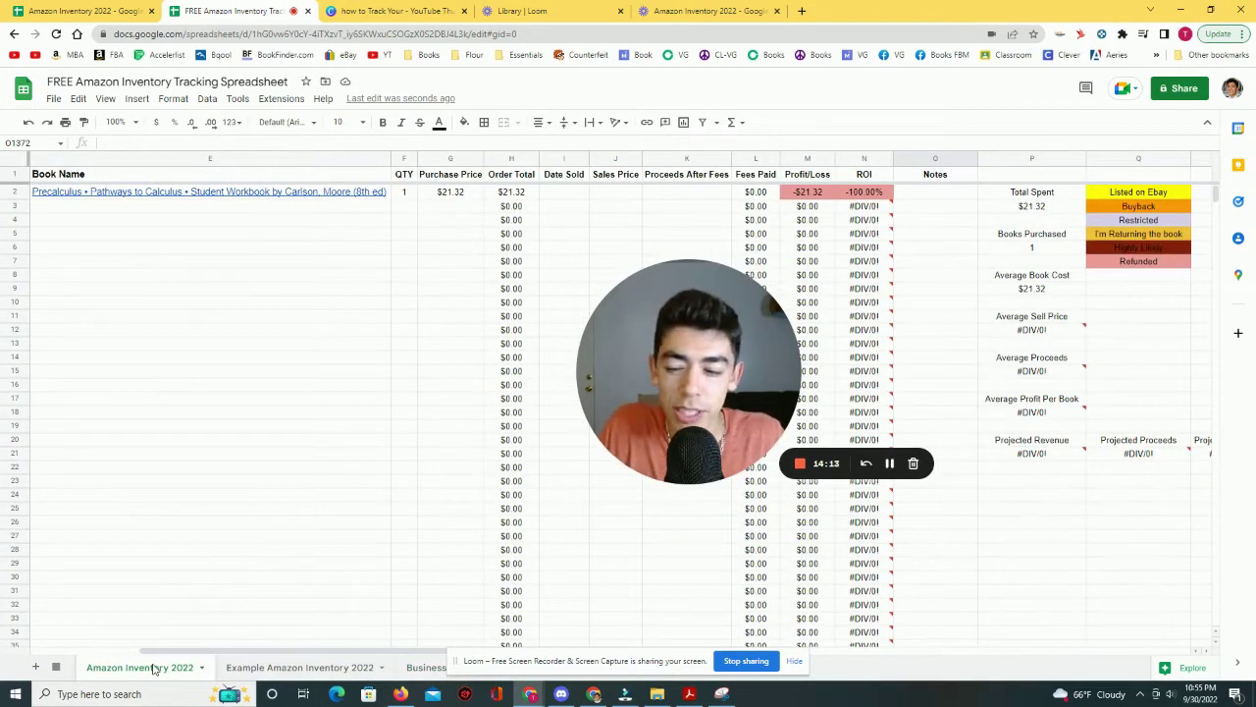
Step: Show the personal Amazon Inventory 2022 spreadsheet scrolled back to column A
left_click(83, 11)
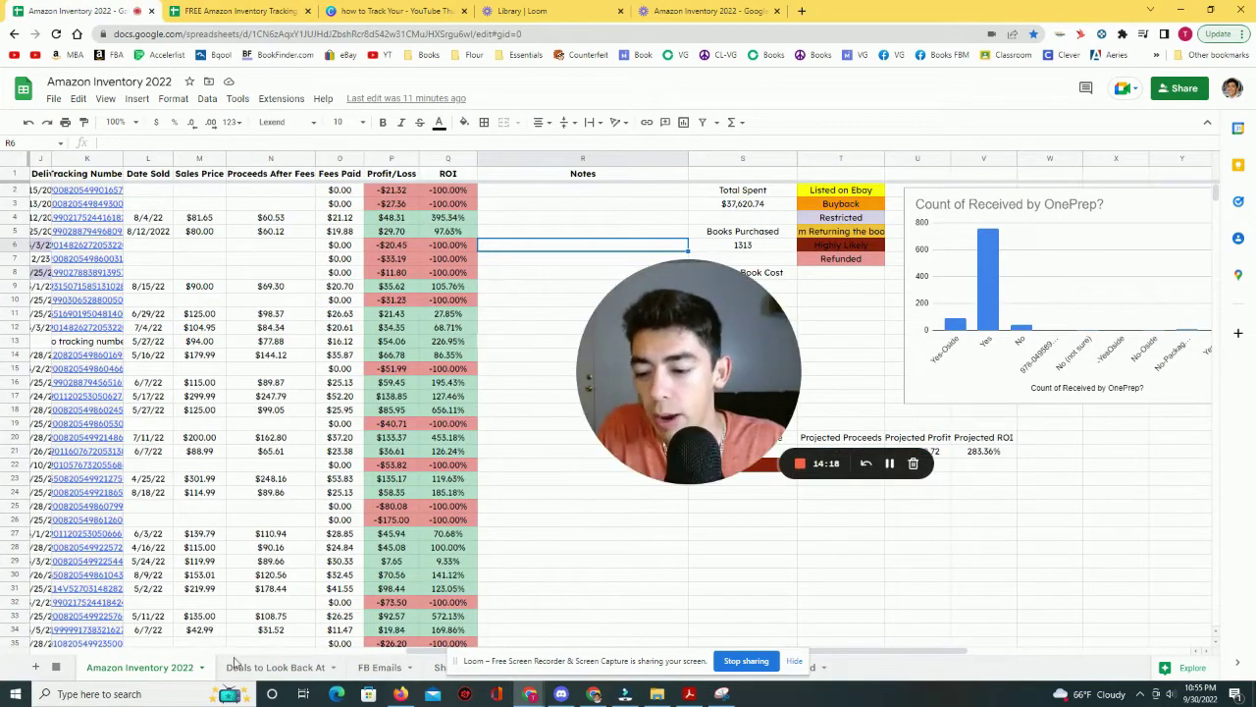
scroll(201, 647, "left", 8)
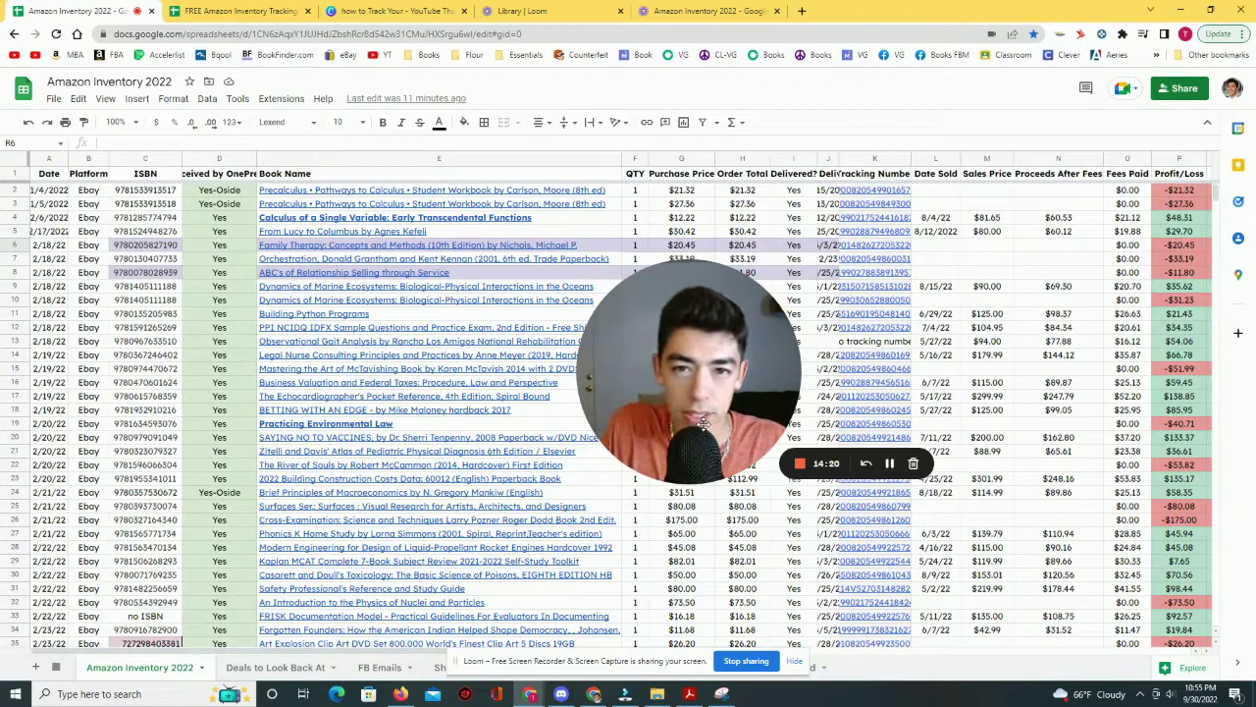